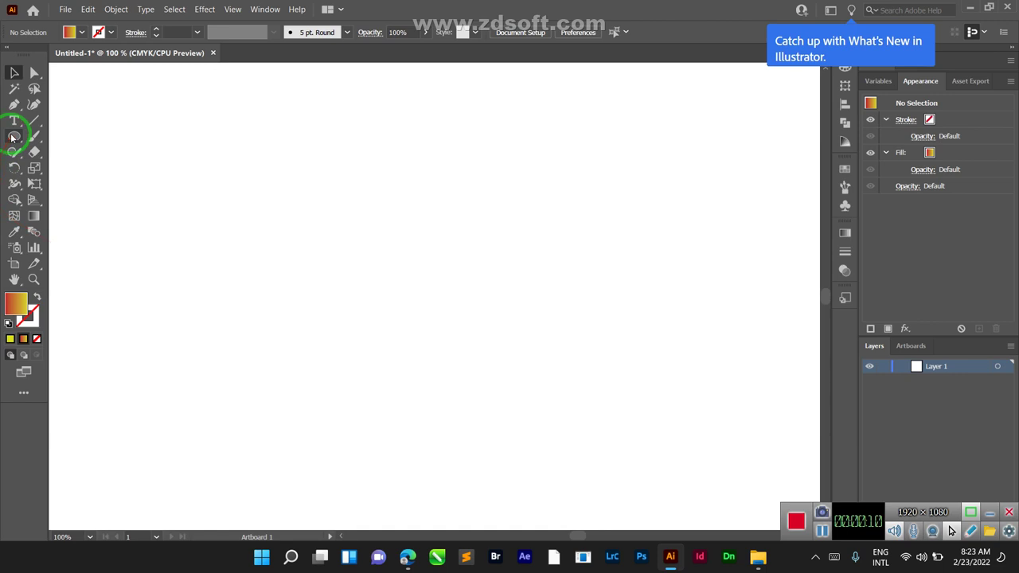
Draw a short diagonal line segment near the middle of the artboard and set its stroke weight to 47 pt.
{"action": "left_click", "coordinate": [34, 120]}
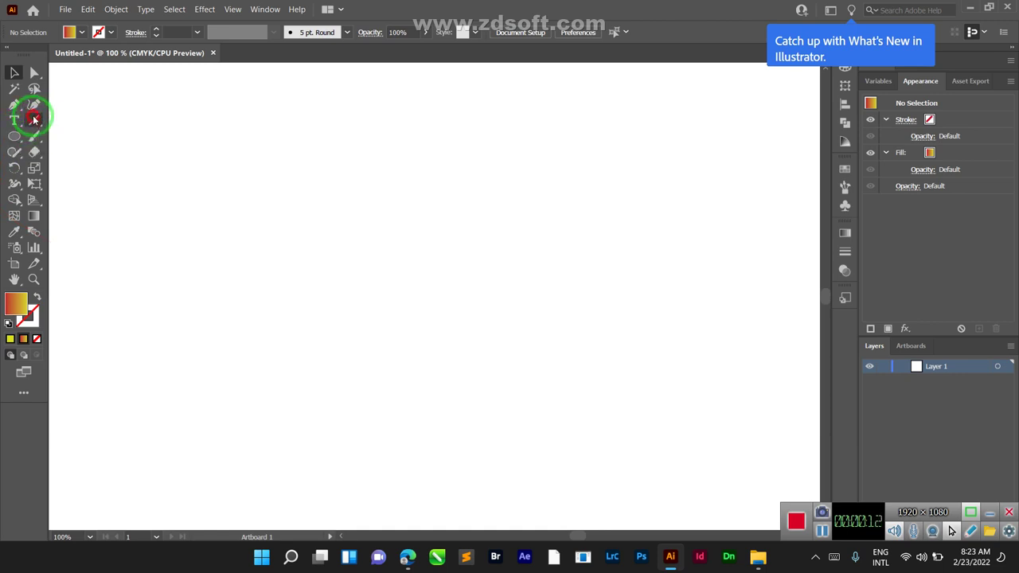
{"action": "left_click_drag", "start_coordinate": [393, 272], "coordinate": [434, 296]}
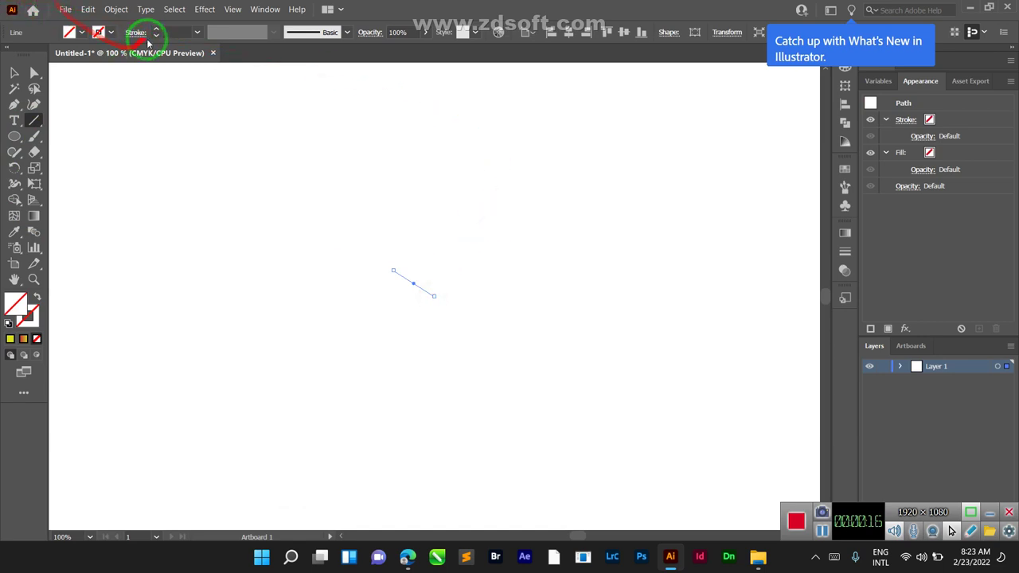
{"action": "left_click", "coordinate": [175, 30]}
{"action": "type", "text": "0.5"}
{"action": "key", "text": "Return"}
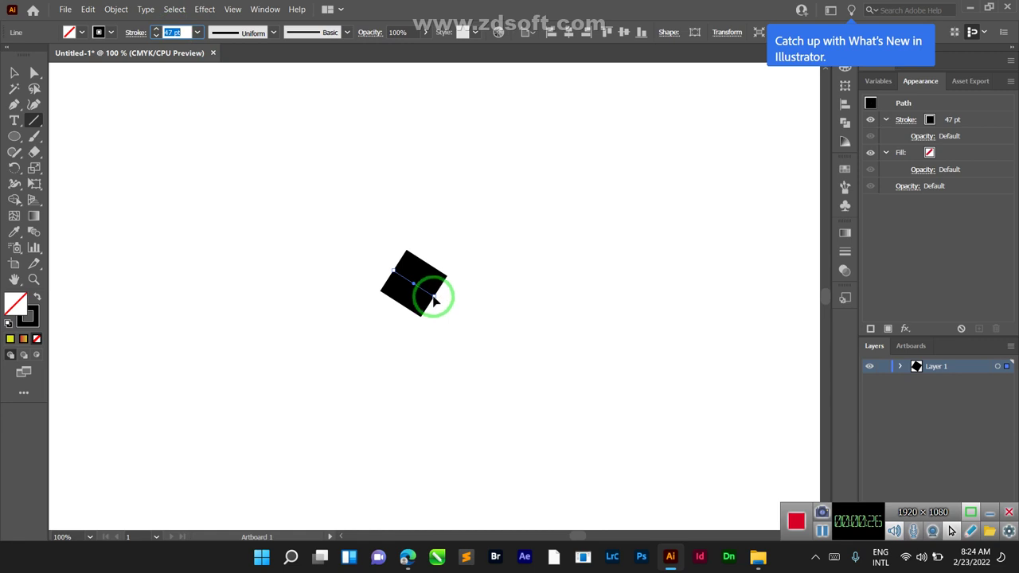
Lengthen the thick line and swing its ends so that it slopes upward to the right.
{"action": "left_click_drag", "start_coordinate": [434, 298], "coordinate": [447, 308]}
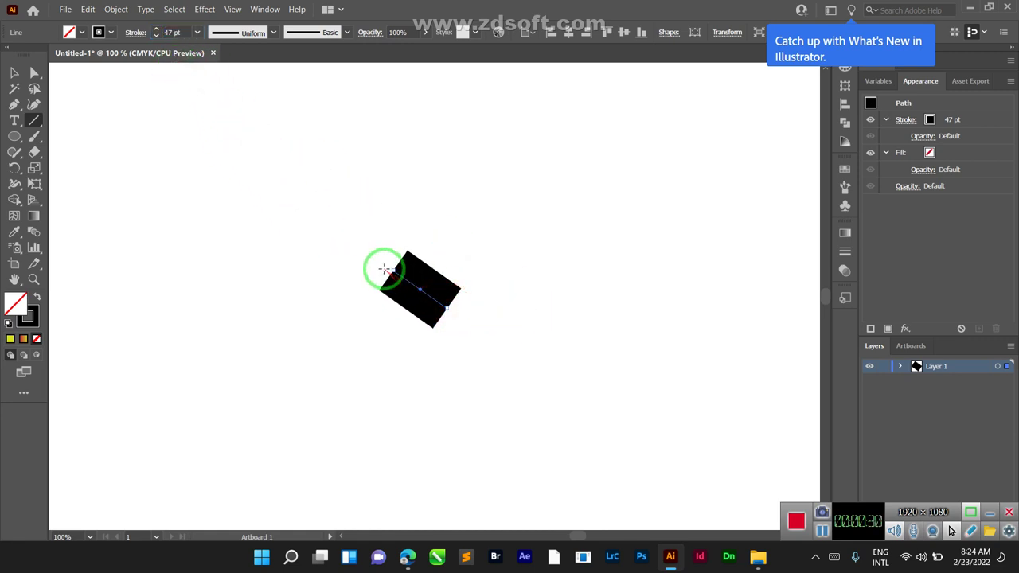
{"action": "mouse_move", "coordinate": [388, 269]}
{"action": "left_mouse_down"}
{"action": "mouse_move", "coordinate": [475, 260]}
{"action": "mouse_move", "coordinate": [461, 251]}
{"action": "mouse_move", "coordinate": [432, 337]}
{"action": "mouse_move", "coordinate": [432, 244]}
{"action": "mouse_move", "coordinate": [441, 267]}
{"action": "mouse_move", "coordinate": [462, 246]}
{"action": "mouse_move", "coordinate": [459, 255]}
{"action": "left_mouse_up"}
{"action": "left_click", "coordinate": [118, 90]}
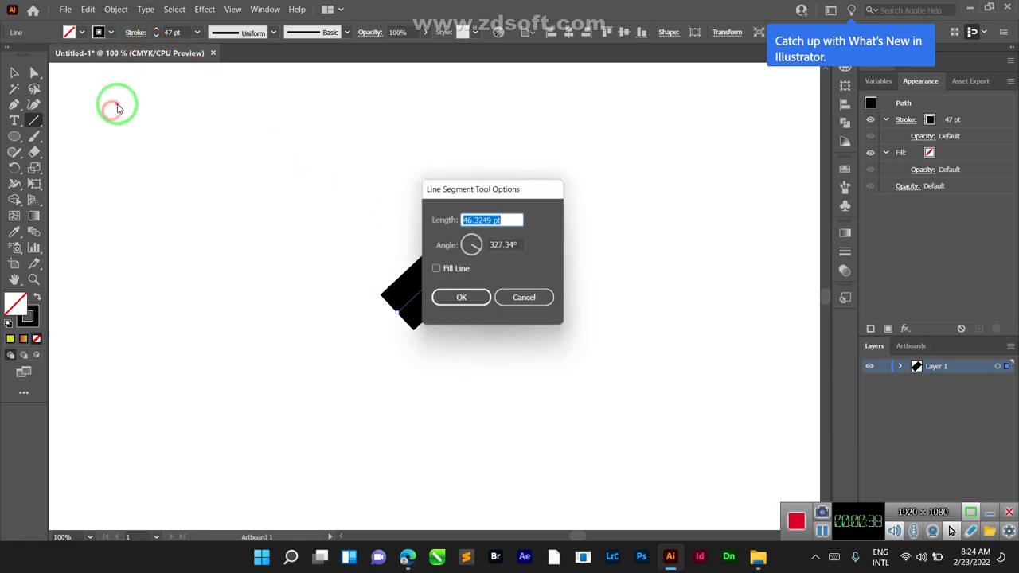
{"action": "left_click", "coordinate": [524, 295]}
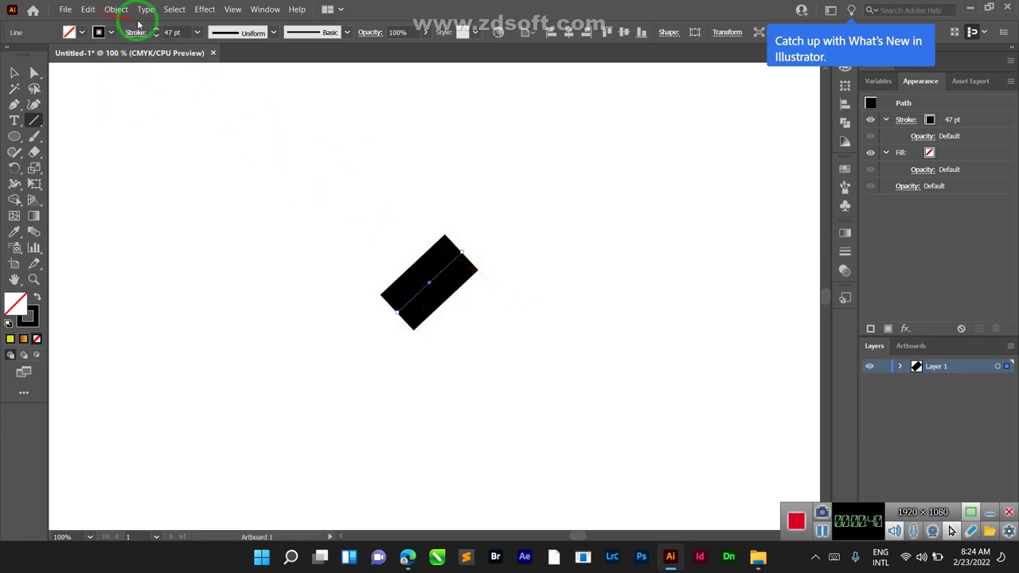
Give the line round caps and set its stroke weight to 64 pt.
{"action": "left_click", "coordinate": [135, 33]}
{"action": "left_click", "coordinate": [65, 68]}
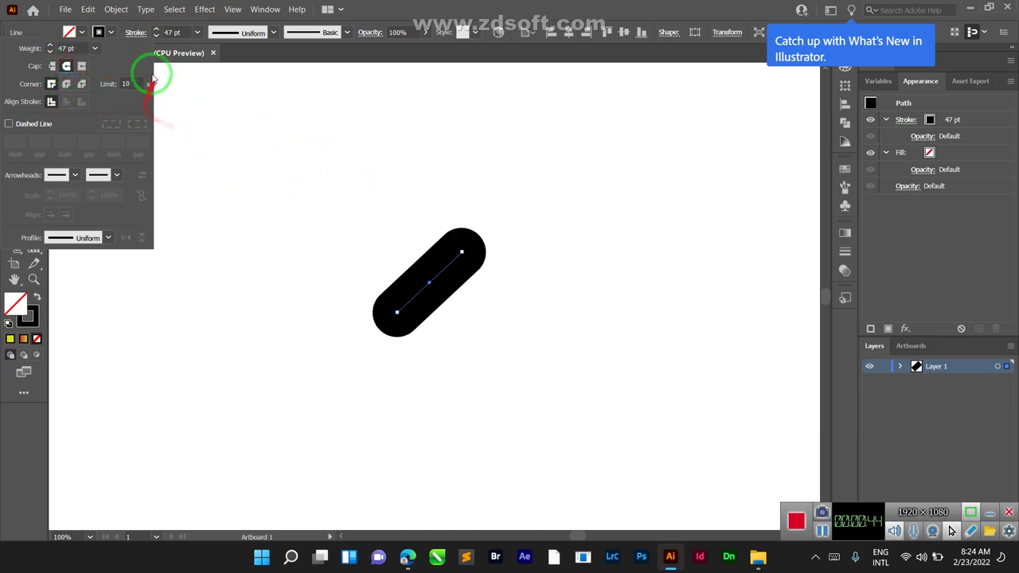
{"action": "left_click", "coordinate": [175, 32]}
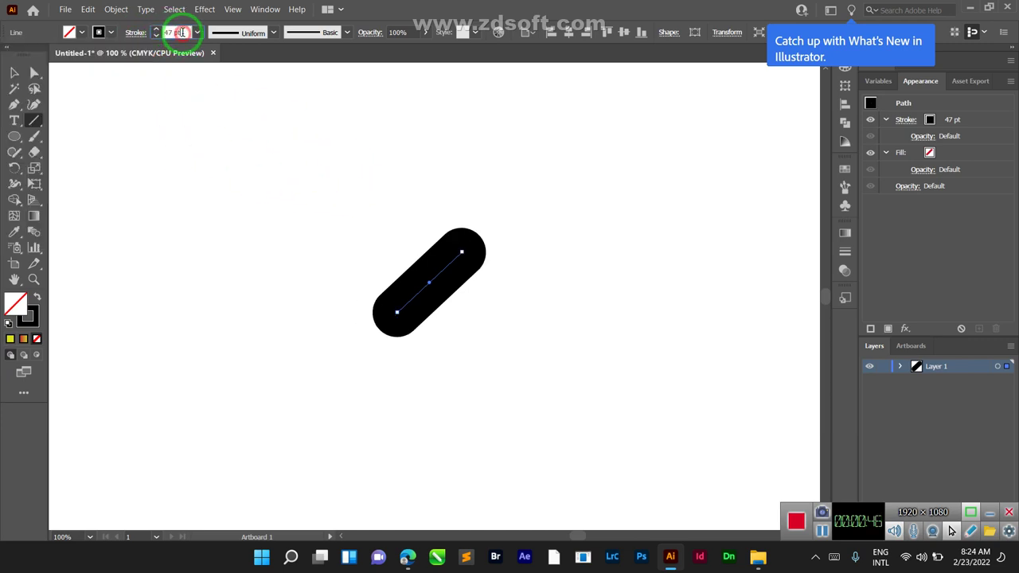
{"action": "scroll", "coordinate": [182, 32], "scroll_direction": "up", "scroll_amount": 9}
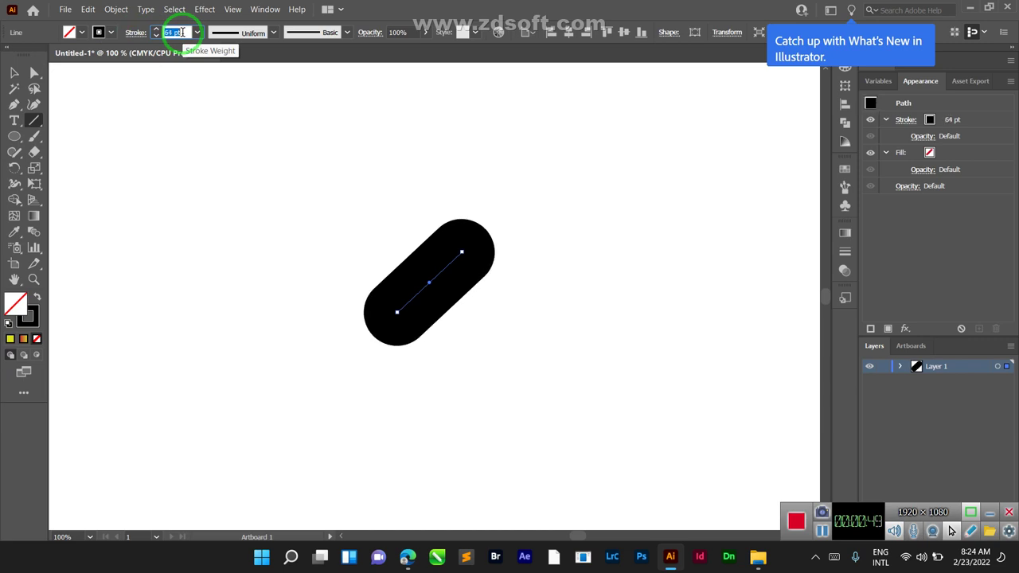
Create a copy of the rounded line reflected across the vertical axis, forming a cross of two strokes.
{"action": "left_click", "coordinate": [14, 72]}
{"action": "right_click", "coordinate": [452, 255]}
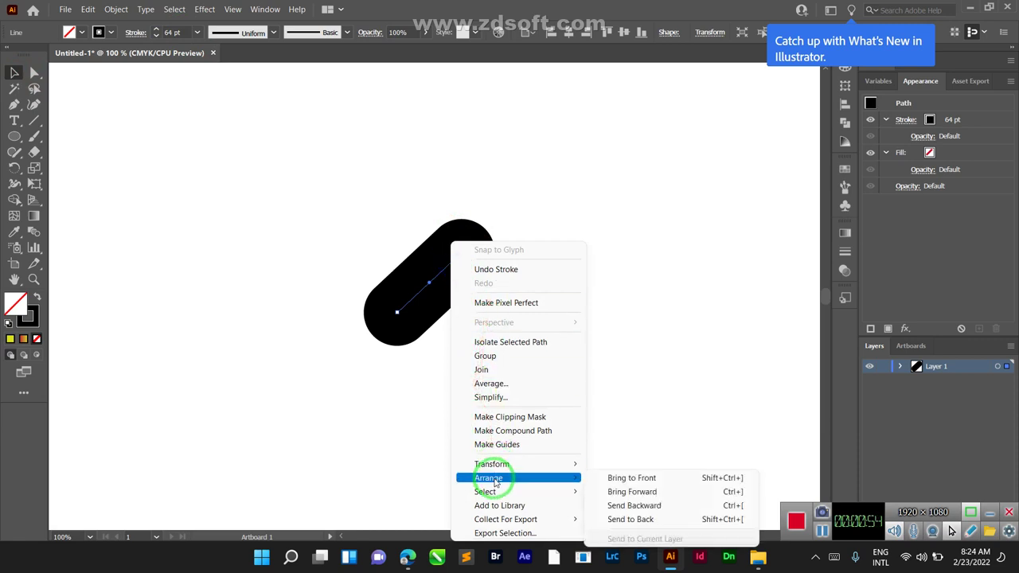
{"action": "mouse_move", "coordinate": [499, 465]}
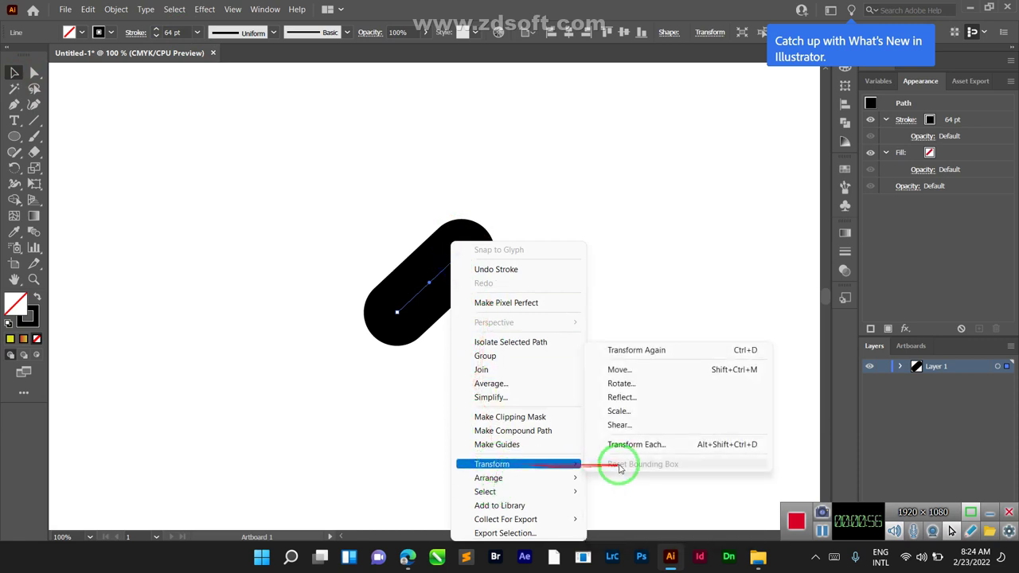
{"action": "left_click", "coordinate": [638, 398]}
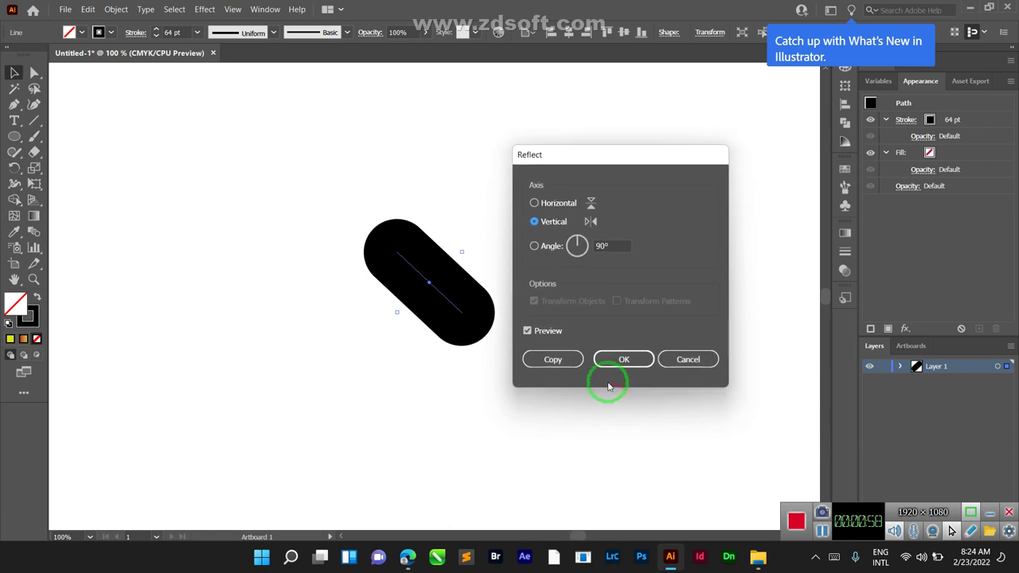
{"action": "left_click", "coordinate": [557, 358]}
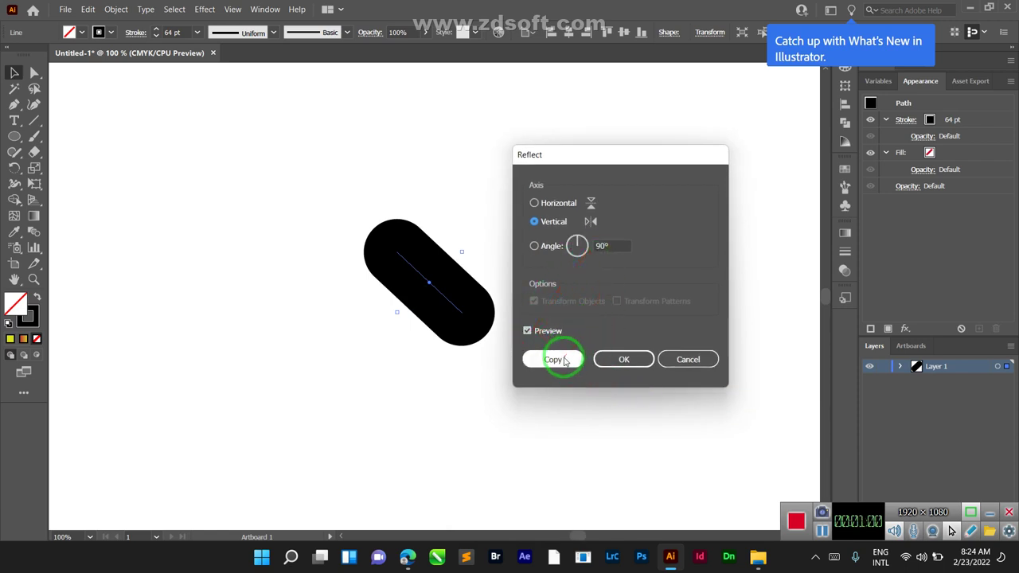
Select both crossed lines and expand their fill and stroke into shapes.
{"action": "left_click_drag", "start_coordinate": [313, 200], "coordinate": [579, 387]}
{"action": "left_click", "coordinate": [120, 9]}
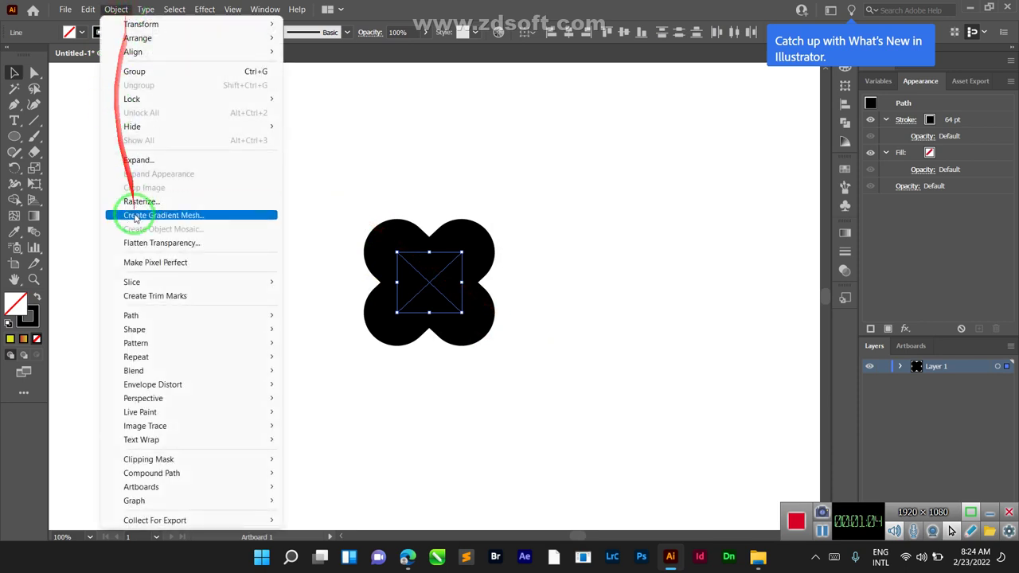
{"action": "left_click", "coordinate": [140, 159]}
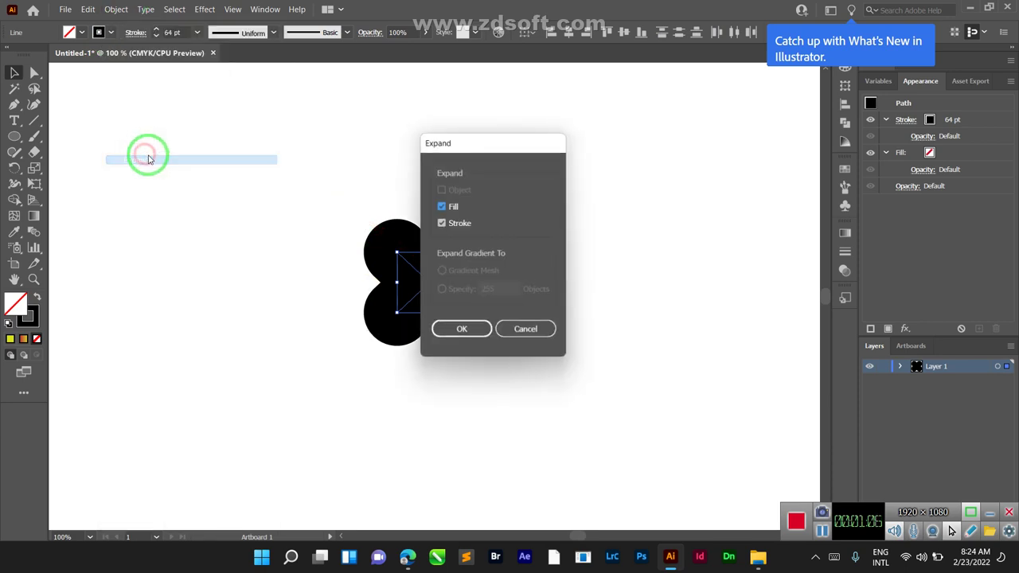
{"action": "left_click", "coordinate": [446, 337]}
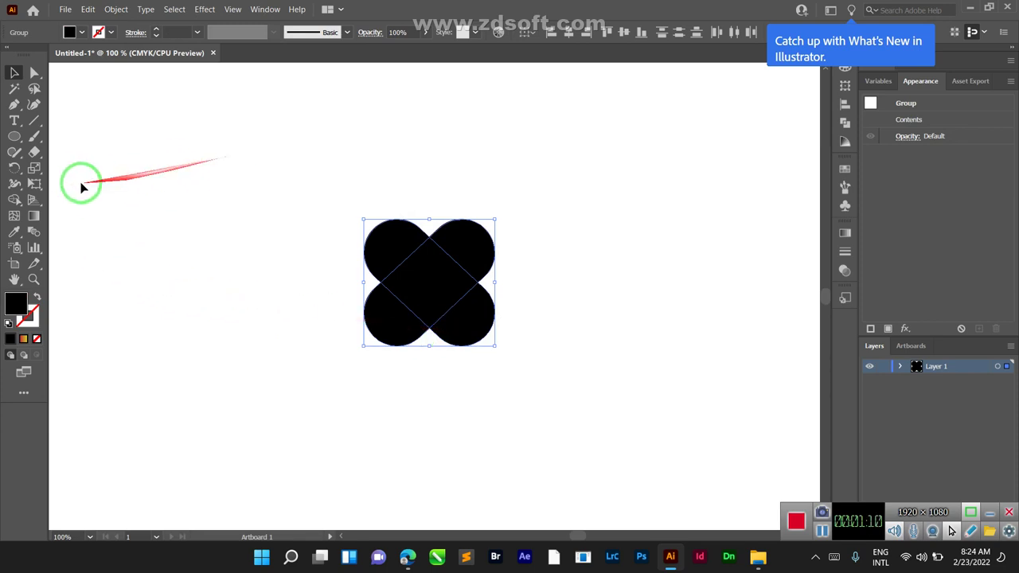
Use the Shape Builder to remove the two lower lobes and merge the remaining regions into a heart.
{"action": "left_click", "coordinate": [11, 219]}
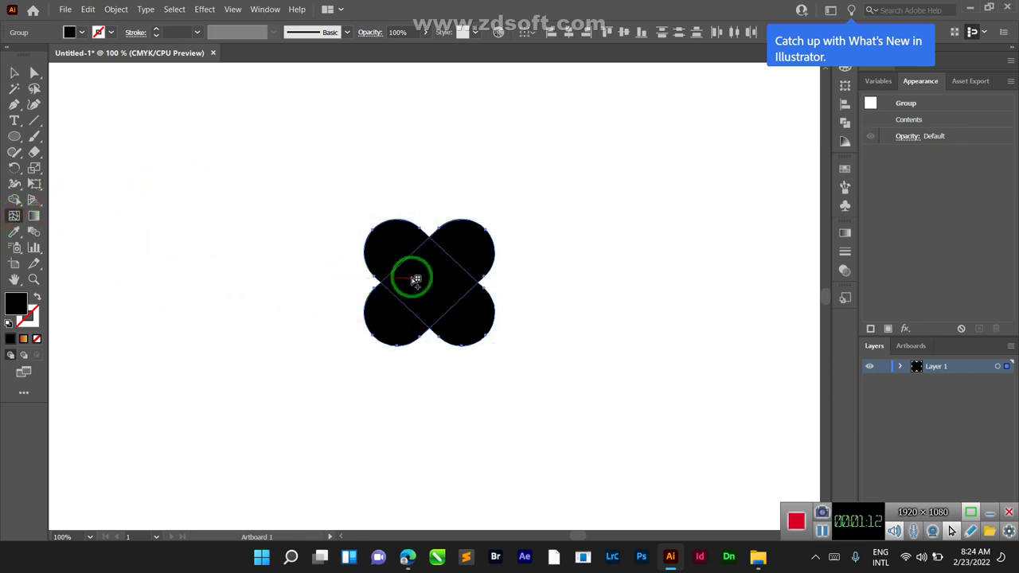
{"action": "left_click", "coordinate": [16, 204]}
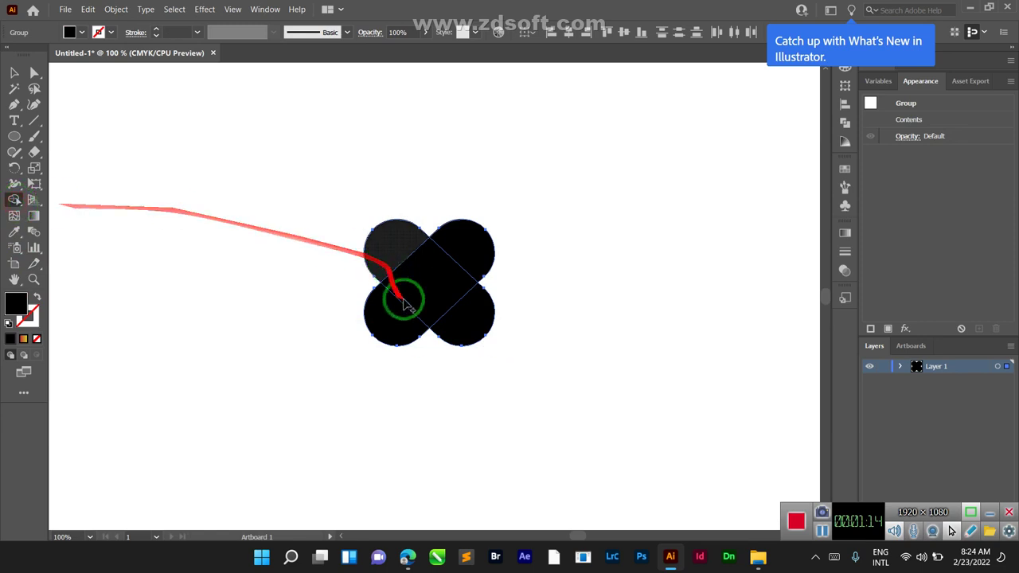
{"action": "left_click_drag", "start_coordinate": [285, 209], "coordinate": [511, 324]}
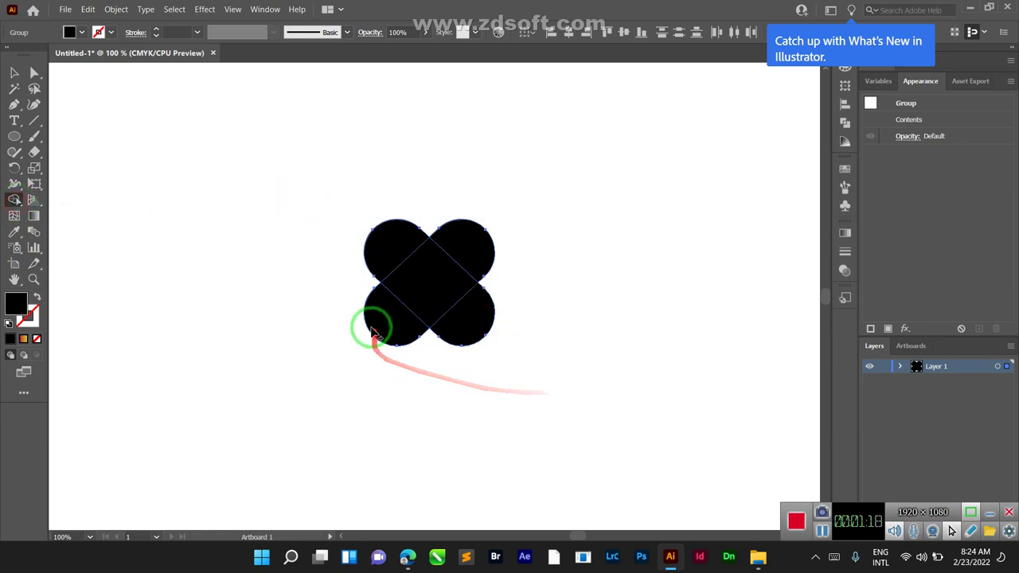
{"action": "mouse_move", "coordinate": [383, 326]}
{"action": "left_mouse_down"}
{"action": "mouse_move", "coordinate": [410, 347]}
{"action": "mouse_move", "coordinate": [466, 328]}
{"action": "left_mouse_up"}
{"action": "mouse_move", "coordinate": [385, 261]}
{"action": "left_mouse_down"}
{"action": "mouse_move", "coordinate": [419, 279]}
{"action": "mouse_move", "coordinate": [466, 269]}
{"action": "left_mouse_up"}
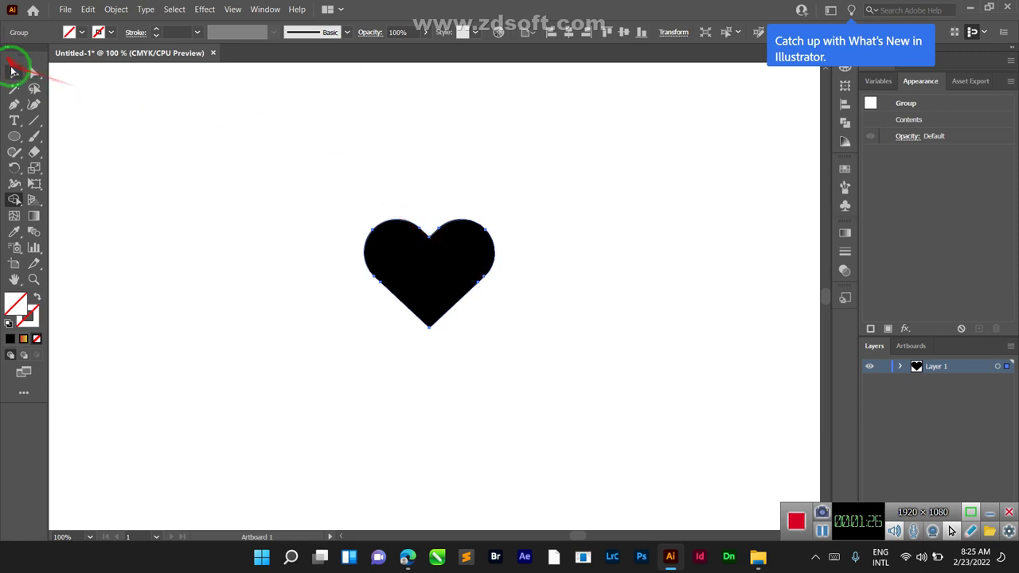
Remove the heart's fill and give it a 1 pt black stroke.
{"action": "left_click", "coordinate": [14, 72]}
{"action": "key", "text": "slash"}
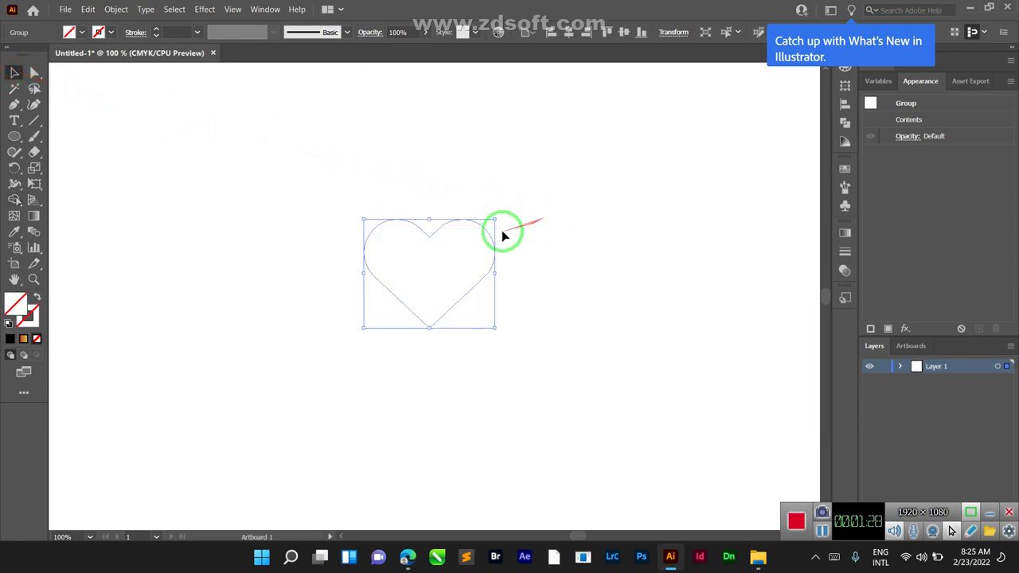
{"action": "type", "text": "0.5"}
{"action": "key", "text": "Return"}
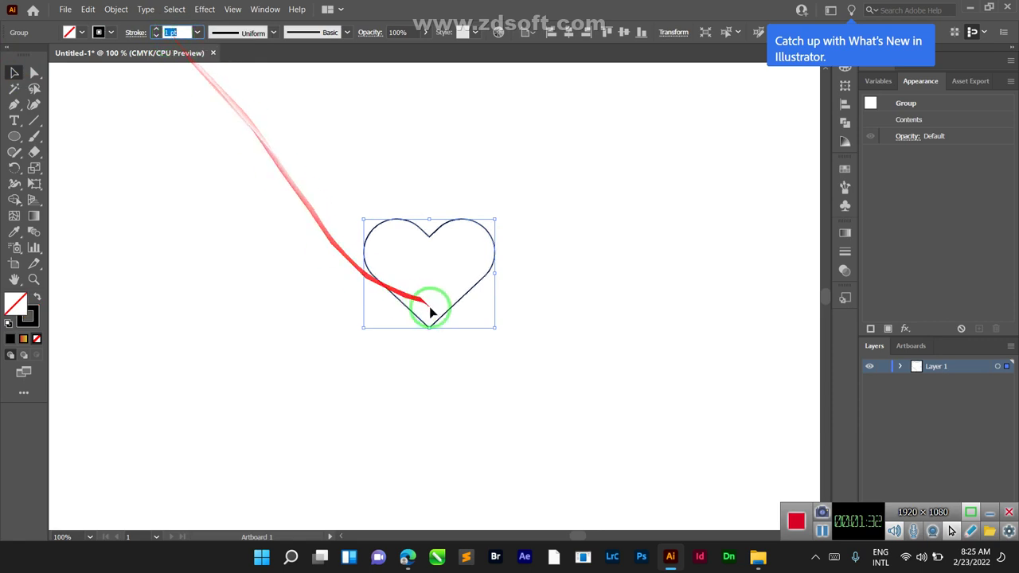
Scale the heart outline up to about twice its size and move it to the right side of the artboard.
{"action": "left_click_drag", "start_coordinate": [494, 327], "coordinate": [616, 456]}
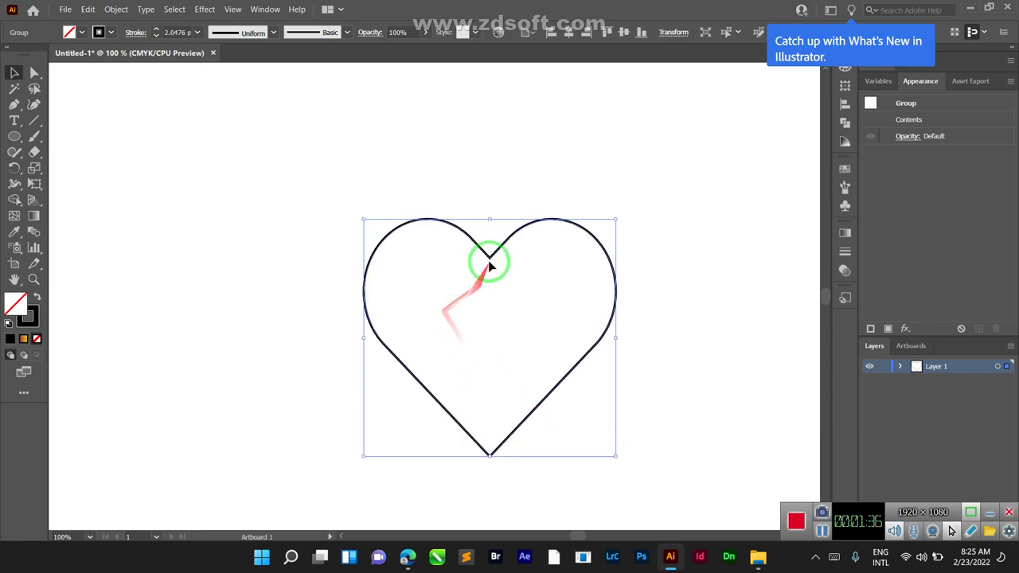
{"action": "left_click_drag", "start_coordinate": [489, 255], "coordinate": [607, 207]}
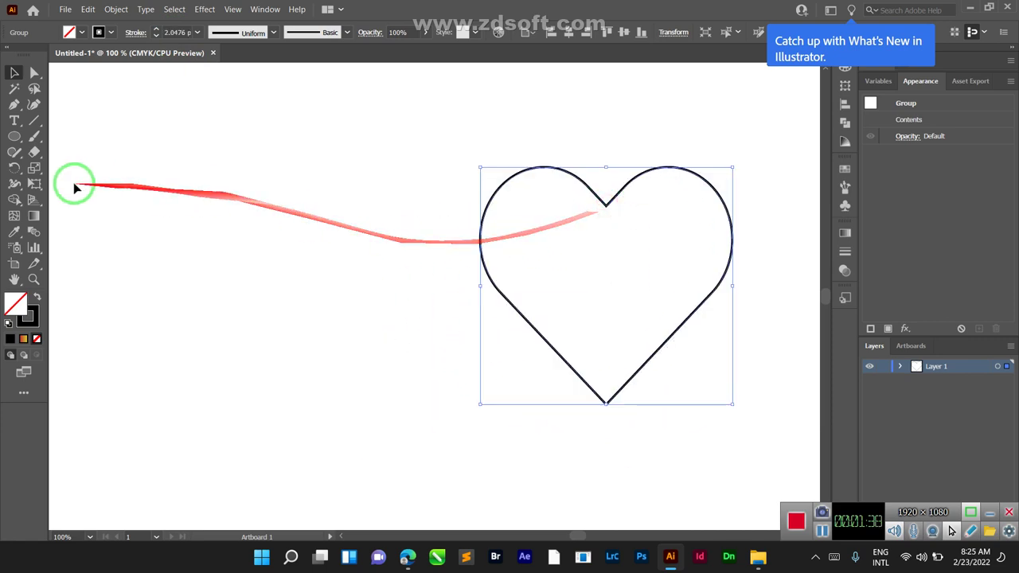
Draw a small circle in the empty area left of the heart and set its stroke weight to 2 pt.
{"action": "left_click", "coordinate": [14, 137]}
{"action": "left_click_drag", "start_coordinate": [181, 165], "coordinate": [212, 200]}
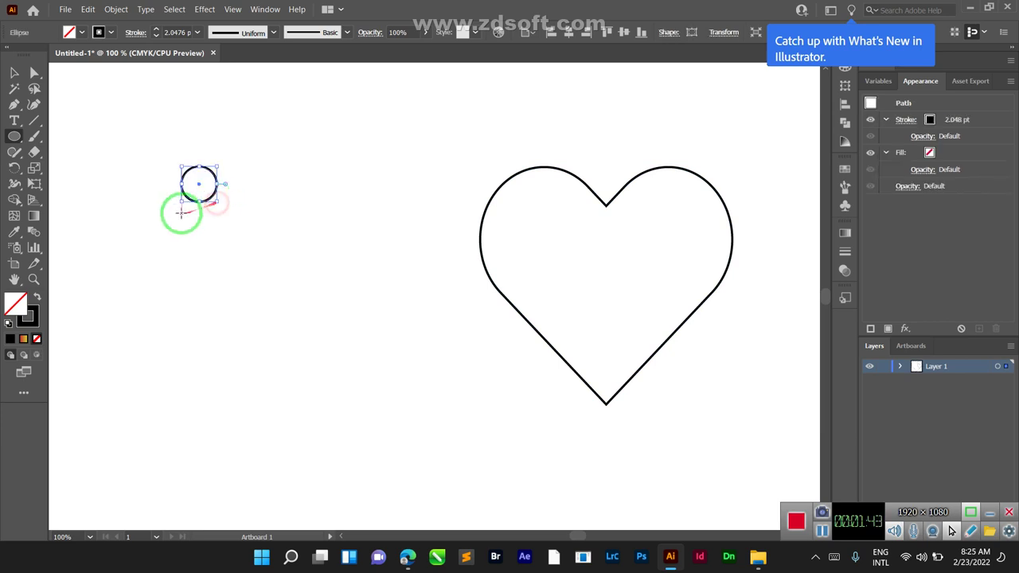
{"action": "left_click", "coordinate": [174, 32]}
{"action": "type", "text": "0.5"}
{"action": "key", "text": "Return"}
{"action": "type", "text": "2"}
{"action": "key", "text": "Return"}
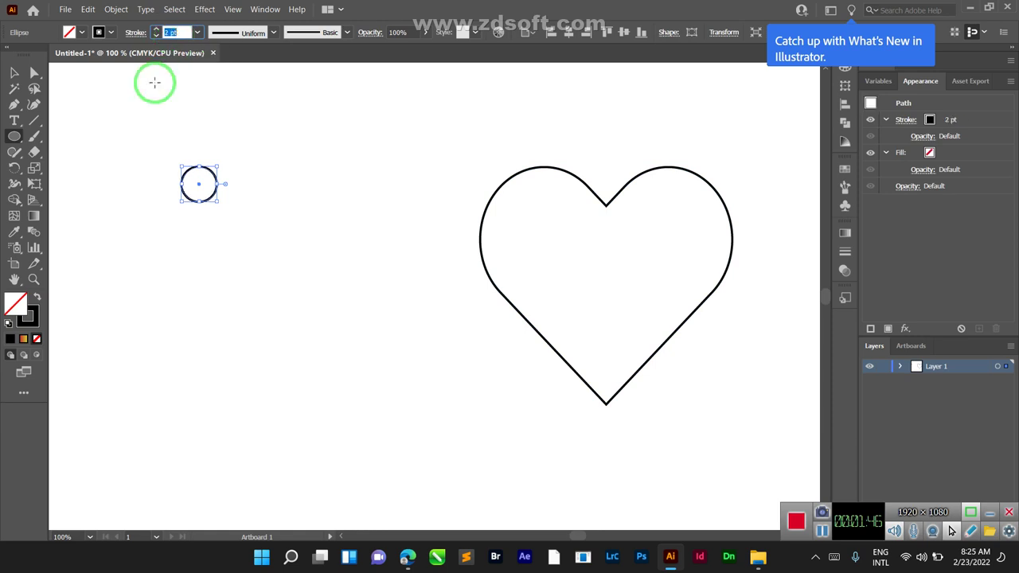
Fill the small circle with the red-to-yellow linear gradient and remove its stroke.
{"action": "left_click", "coordinate": [35, 216]}
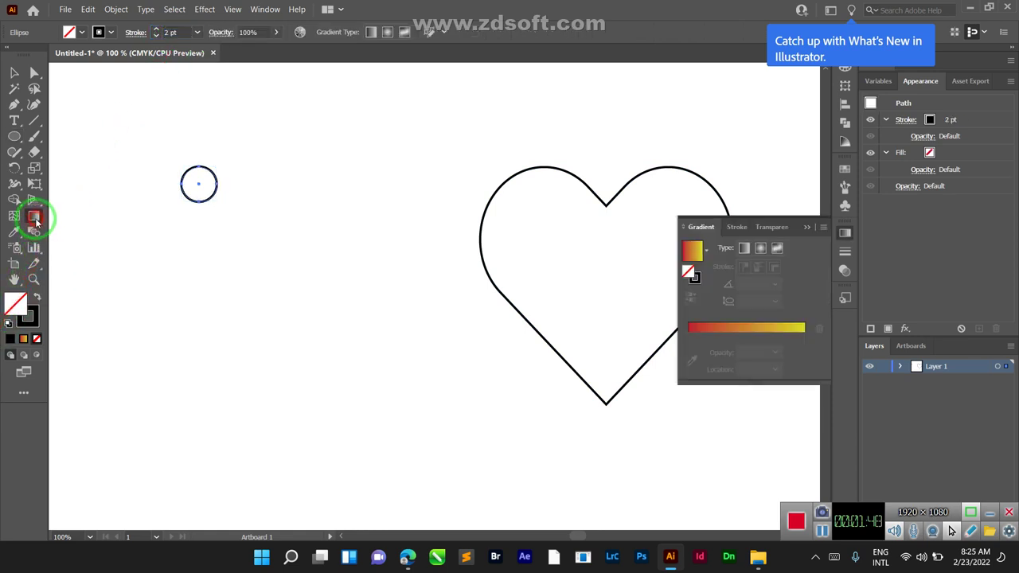
{"action": "left_click", "coordinate": [751, 329]}
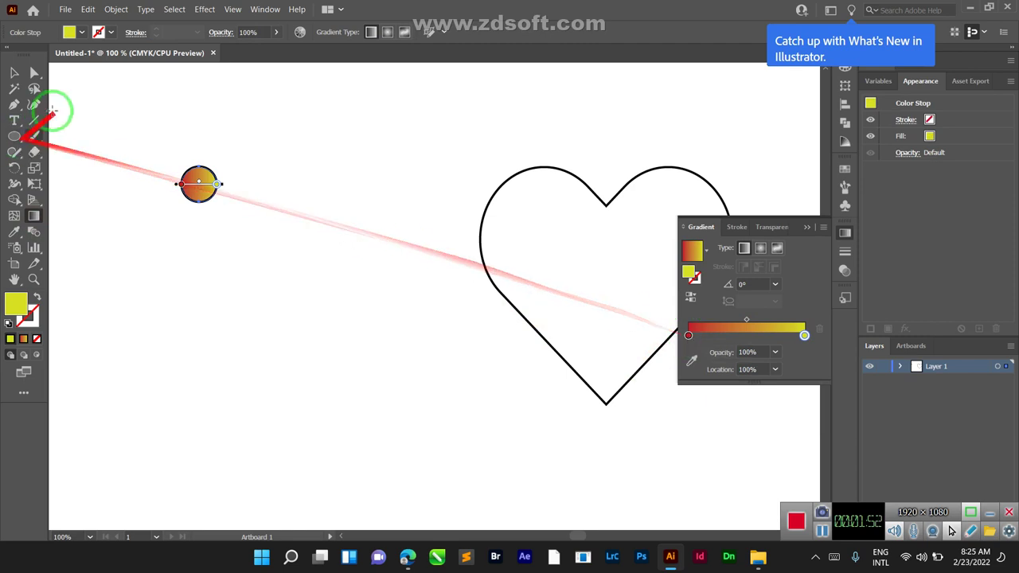
{"action": "left_click", "coordinate": [15, 73]}
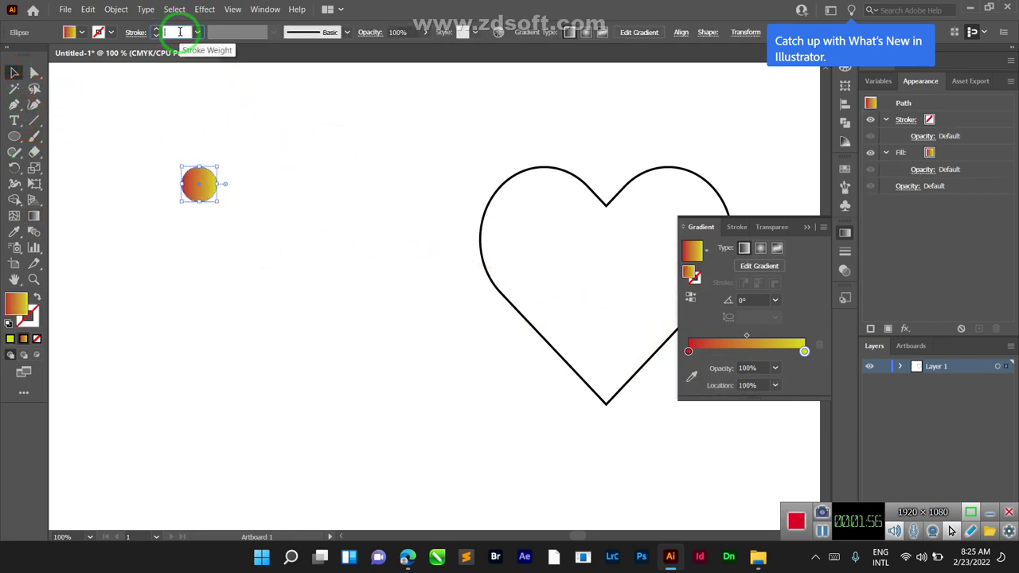
{"action": "left_click", "coordinate": [273, 186]}
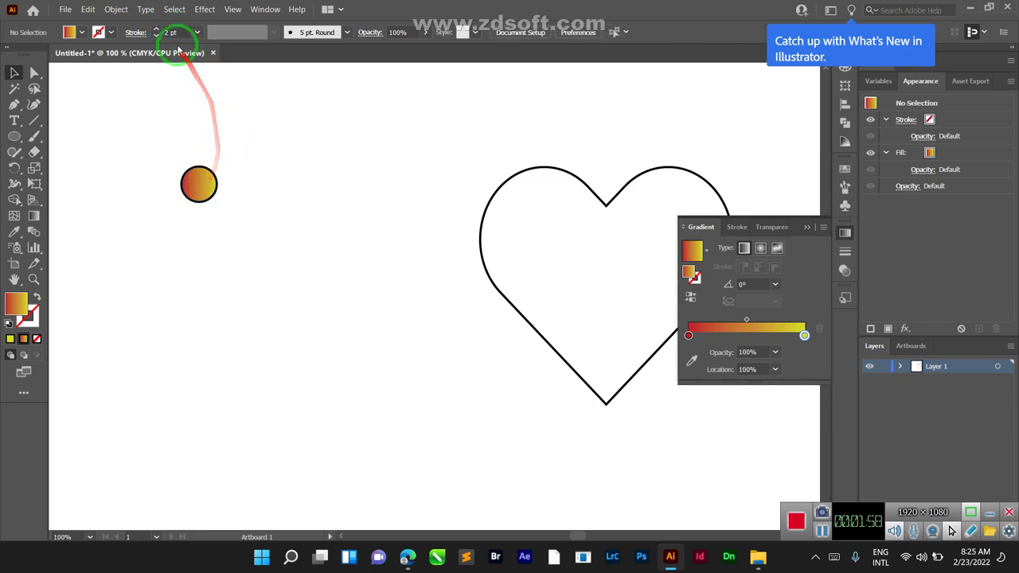
{"action": "left_click", "coordinate": [200, 182]}
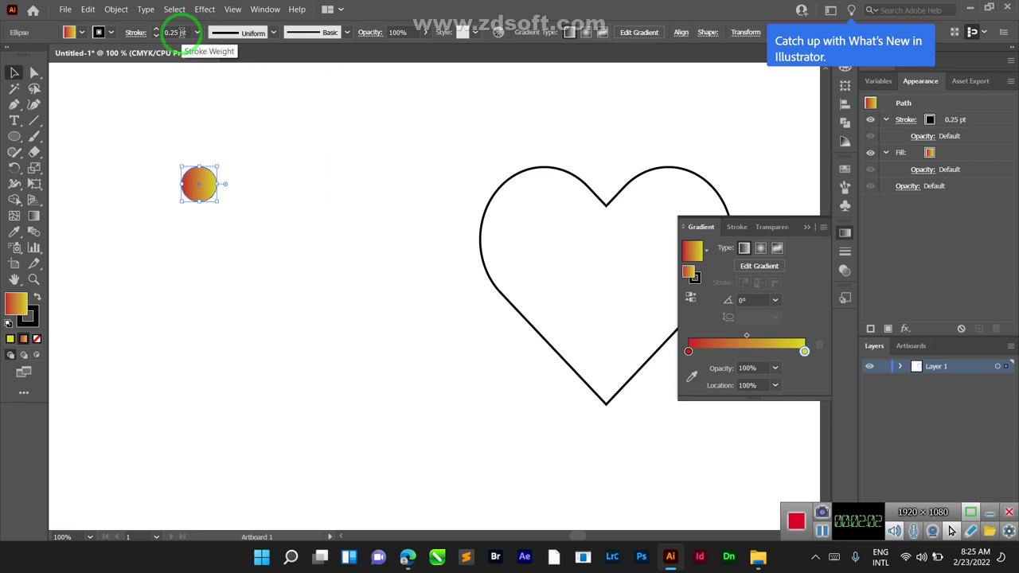
{"action": "scroll", "coordinate": [181, 32], "scroll_direction": "down", "scroll_amount": 1}
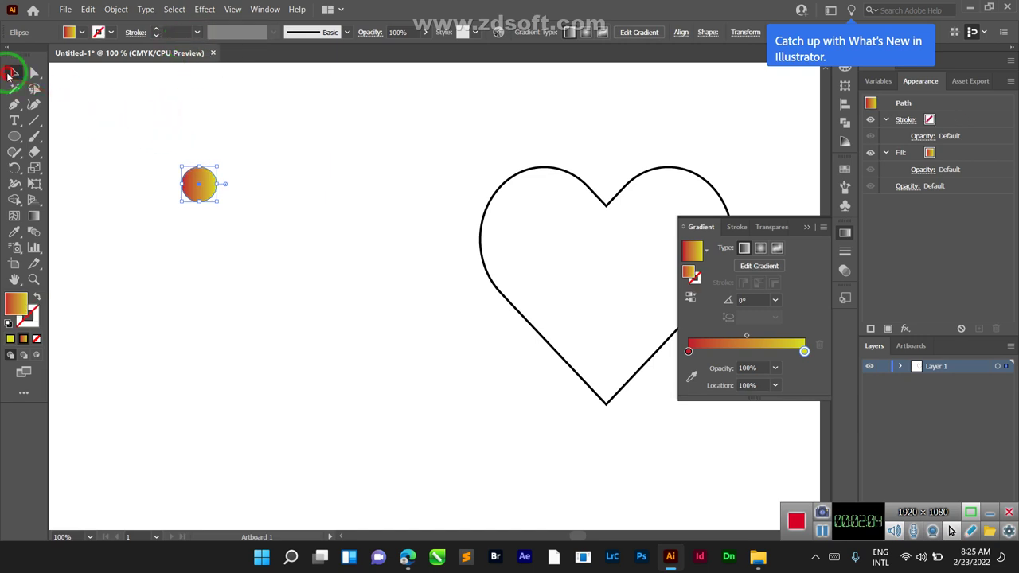
Duplicate the gradient circle straight down, leaving a gap of about three circle diameters between the two.
{"action": "left_click", "coordinate": [12, 74]}
{"action": "left_click_drag", "start_coordinate": [199, 183], "coordinate": [199, 188]}
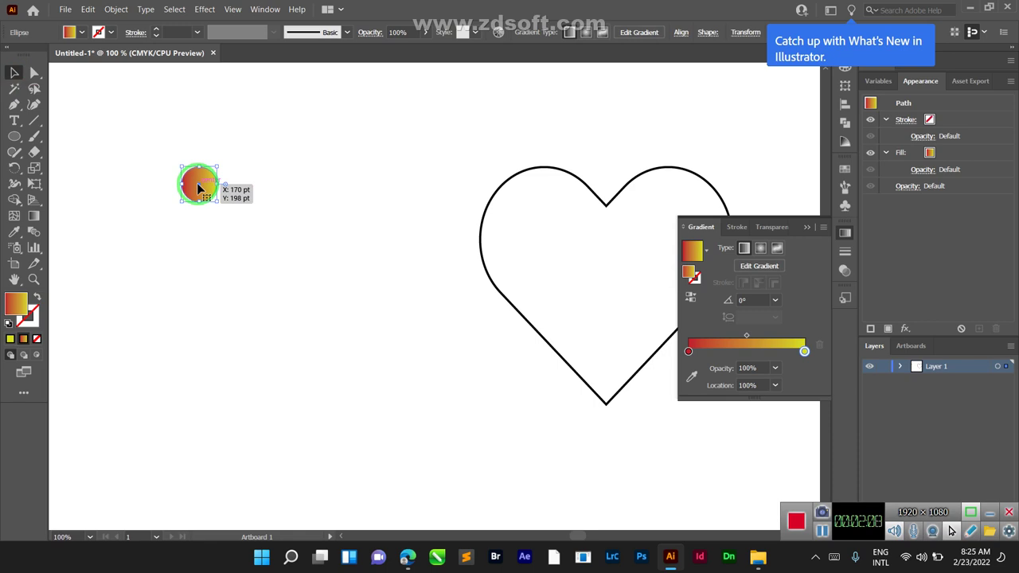
{"action": "left_click_drag", "start_coordinate": [199, 188], "coordinate": [198, 334]}
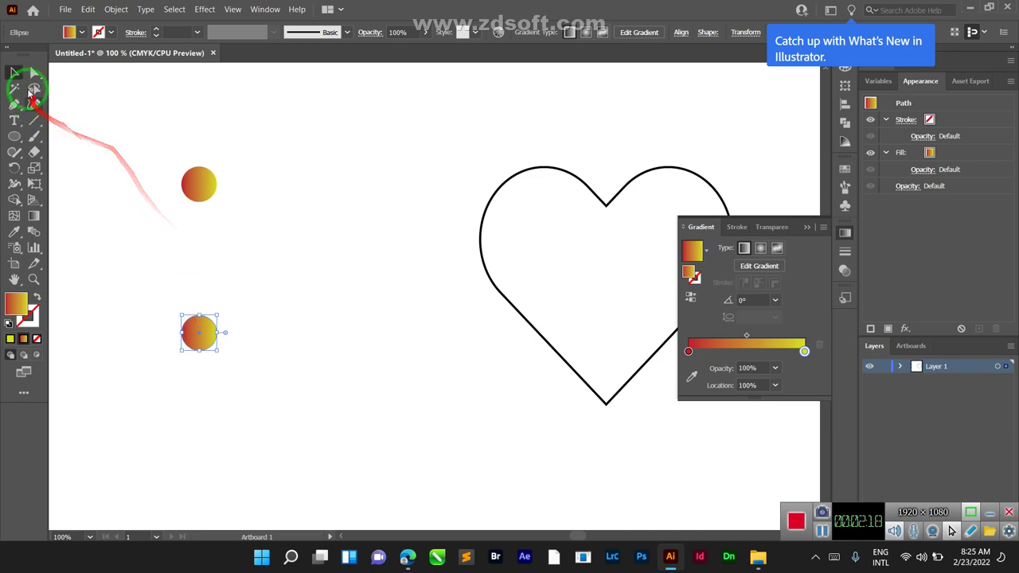
Blend the two gradient circles into a continuous vertical bar, deselect it and collapse the gradient settings.
{"action": "left_click_drag", "start_coordinate": [141, 125], "coordinate": [274, 410]}
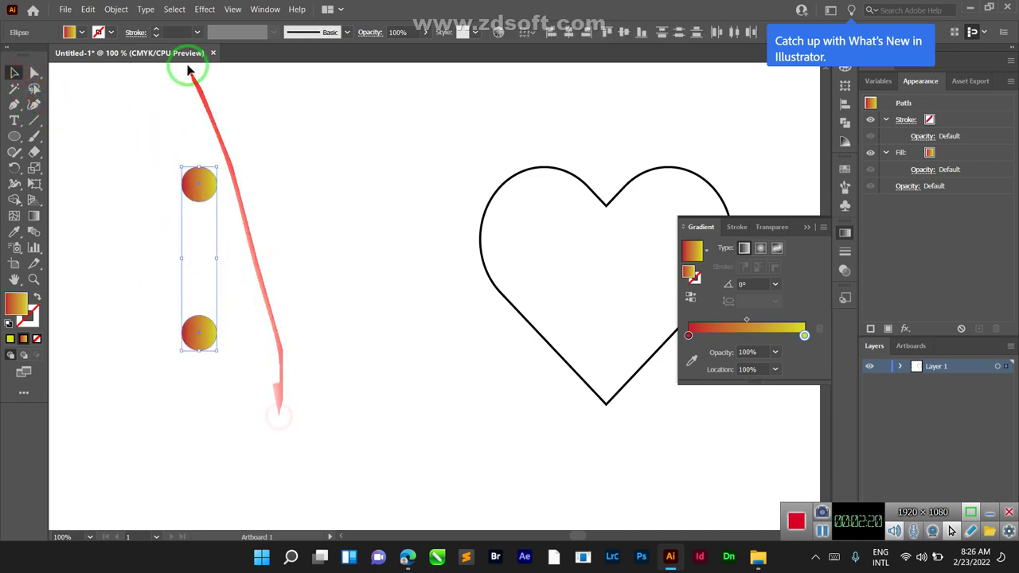
{"action": "left_click", "coordinate": [128, 10]}
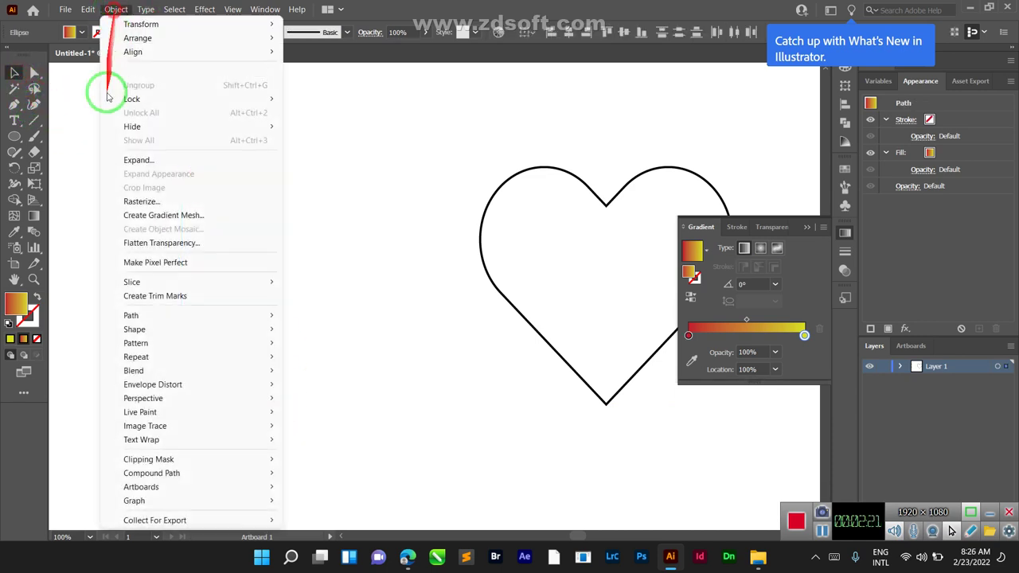
{"action": "left_click", "coordinate": [156, 370]}
{"action": "left_click", "coordinate": [338, 371]}
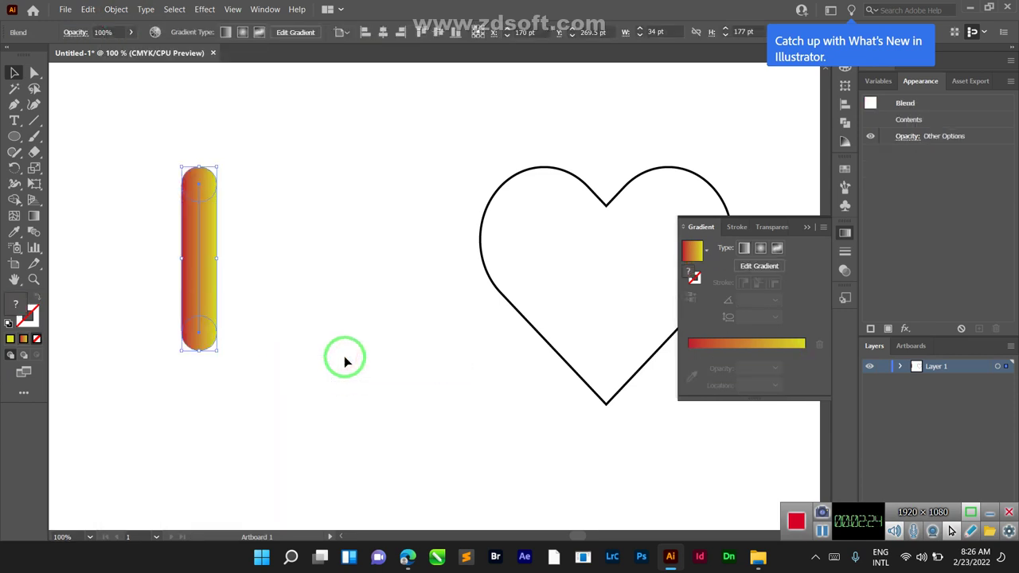
{"action": "left_click", "coordinate": [317, 228]}
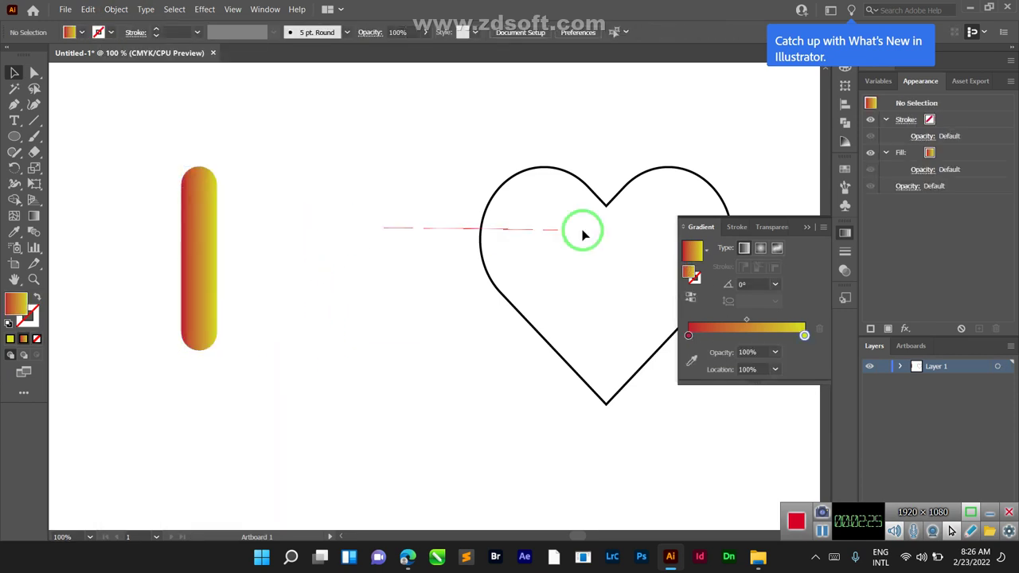
{"action": "left_click", "coordinate": [806, 227]}
Replace the circle blend's spine with the heart outline and move the resulting gradient heart to the left half of the artboard.
{"action": "left_click_drag", "start_coordinate": [148, 148], "coordinate": [696, 394]}
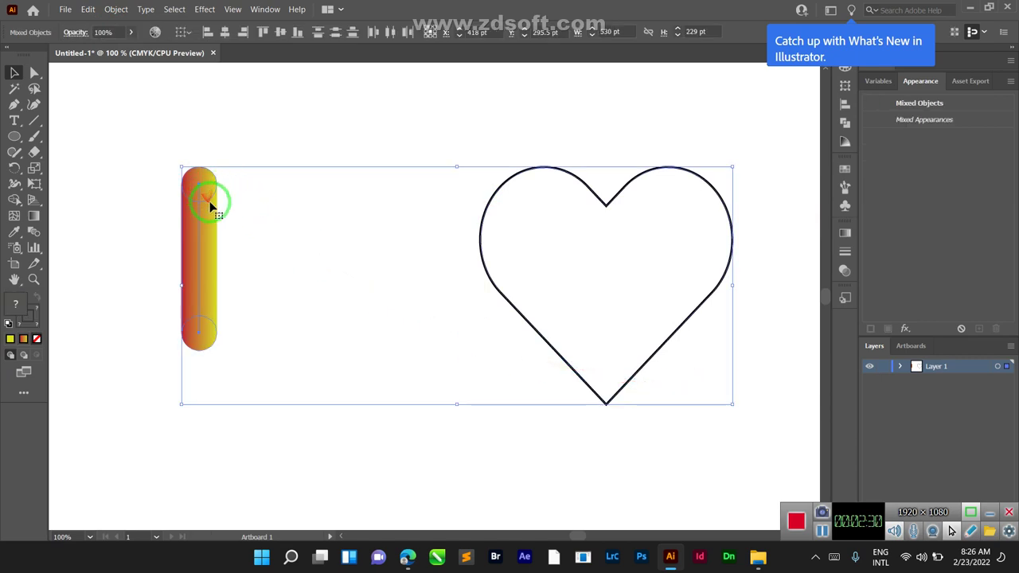
{"action": "left_click", "coordinate": [115, 9]}
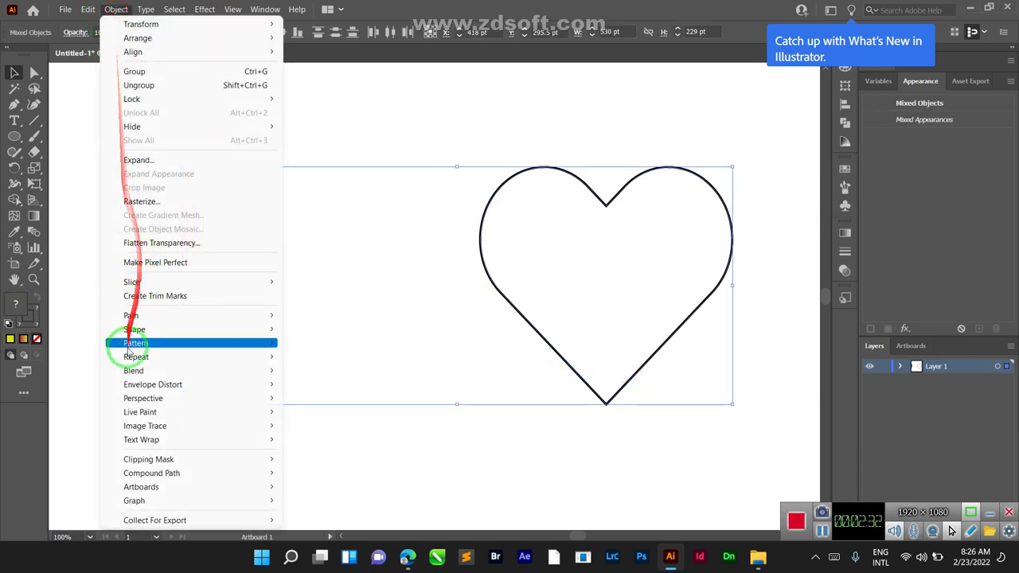
{"action": "mouse_move", "coordinate": [133, 372]}
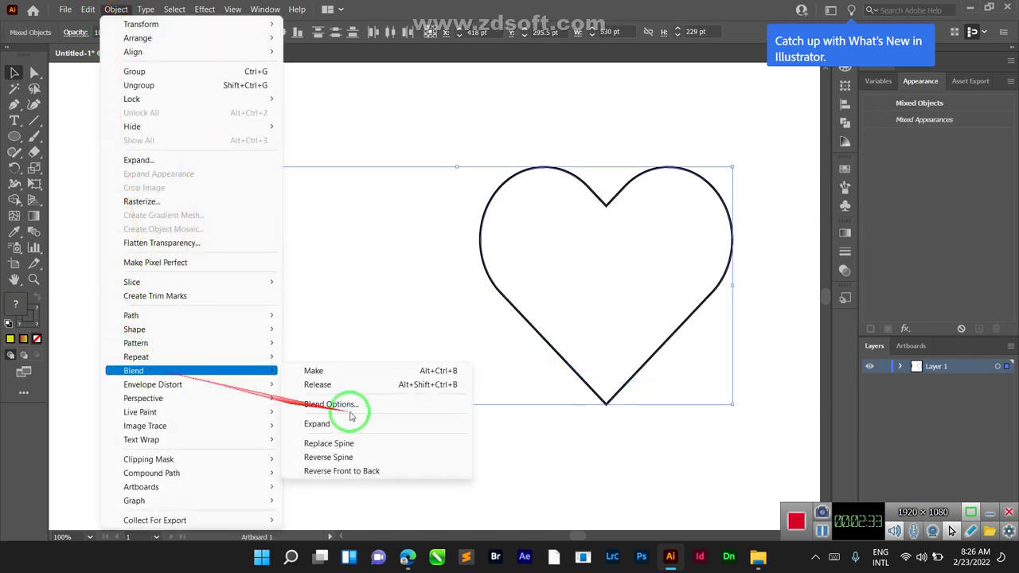
{"action": "left_click", "coordinate": [359, 452]}
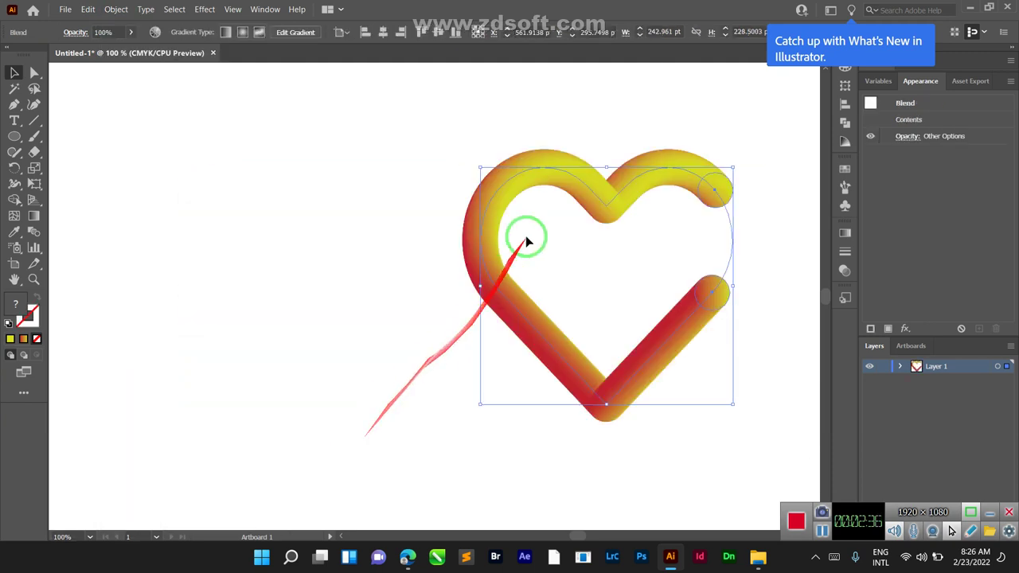
{"action": "left_click_drag", "start_coordinate": [586, 200], "coordinate": [280, 201]}
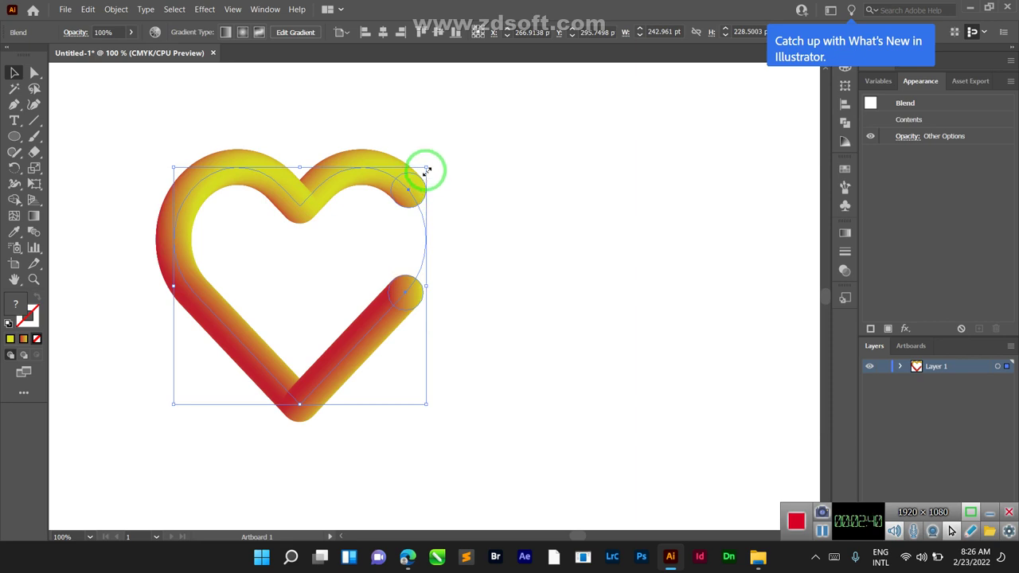
Add an anchor point with the Pen tool on the heart's spine, in the open gap on its right side just above the lower stroke end.
{"action": "left_click", "coordinate": [13, 104]}
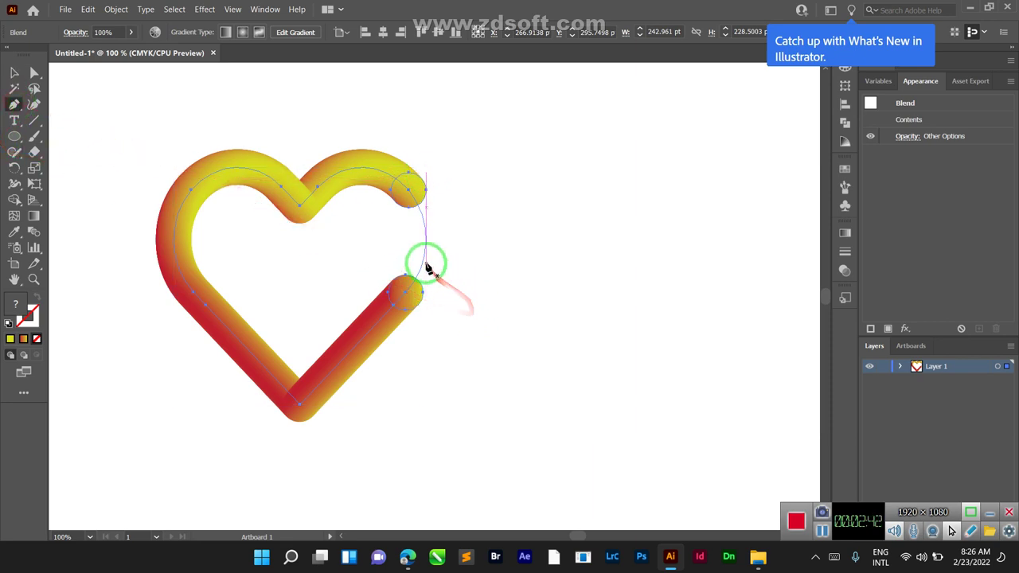
{"action": "left_click_drag", "start_coordinate": [428, 269], "coordinate": [423, 265]}
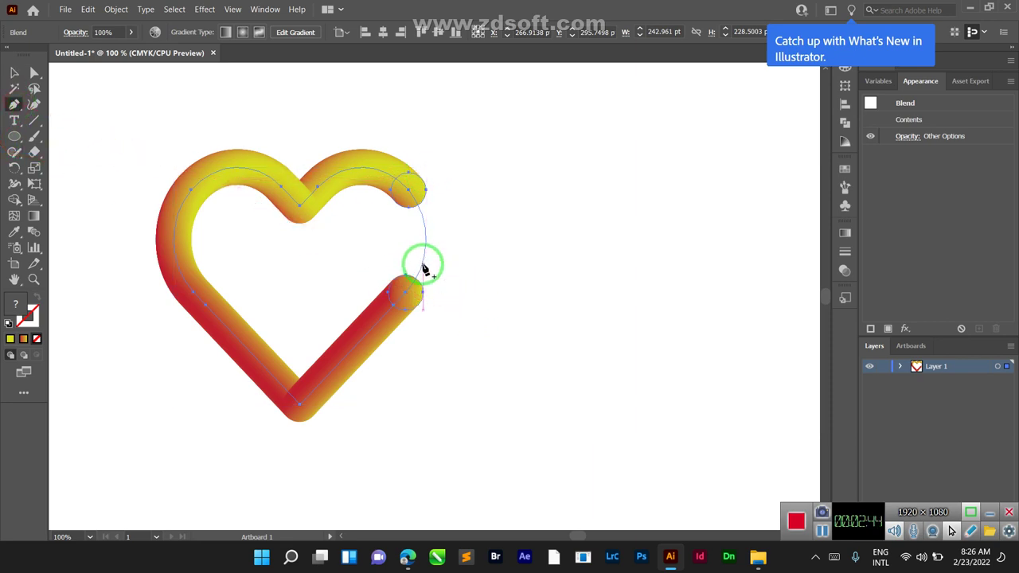
{"action": "left_click_drag", "start_coordinate": [422, 267], "coordinate": [424, 269]}
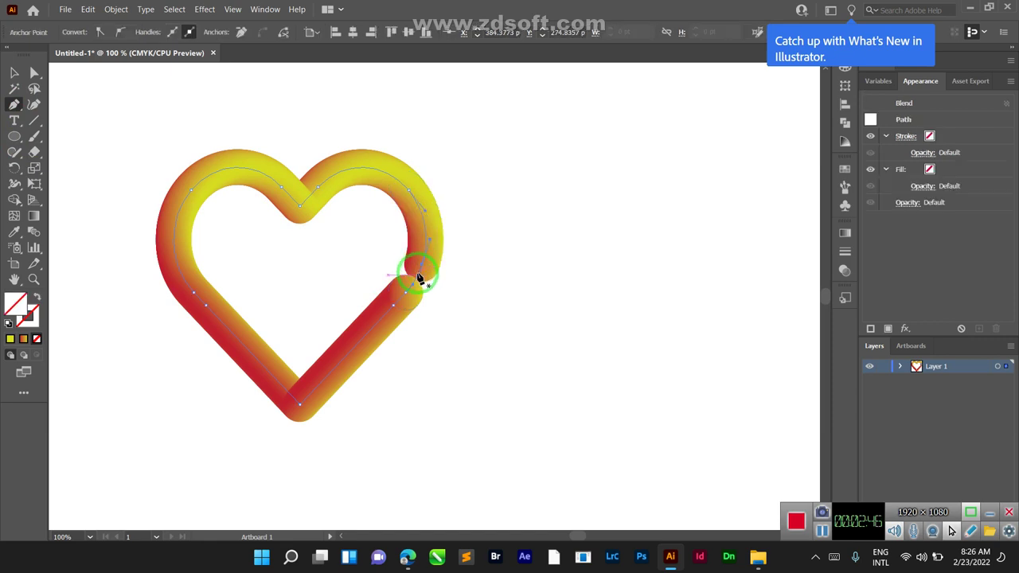
{"action": "left_click", "coordinate": [14, 73]}
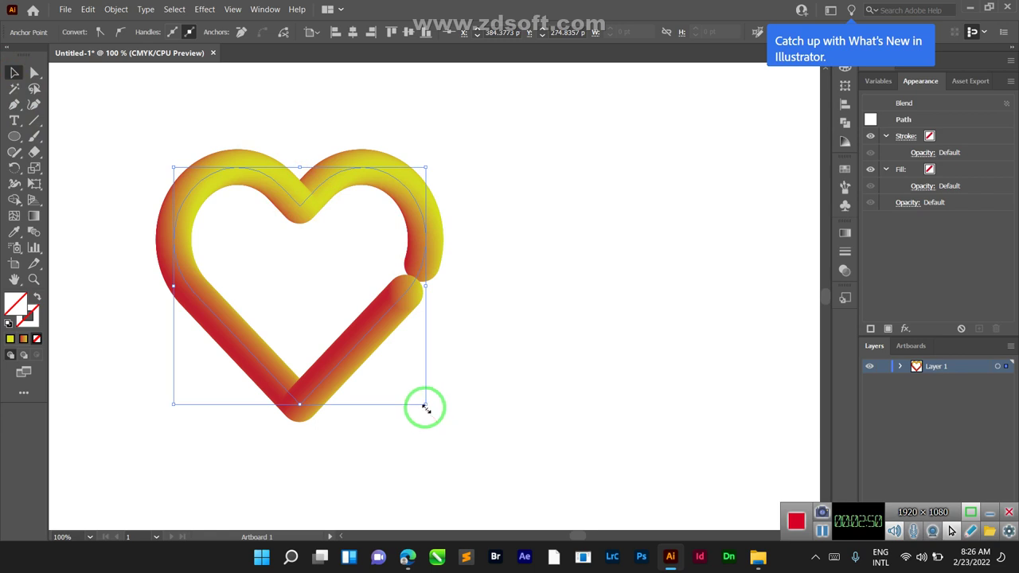
Enlarge the blended heart to about 338 by 307 pt and position it near the middle of the artboard.
{"action": "left_click_drag", "start_coordinate": [426, 408], "coordinate": [489, 468]}
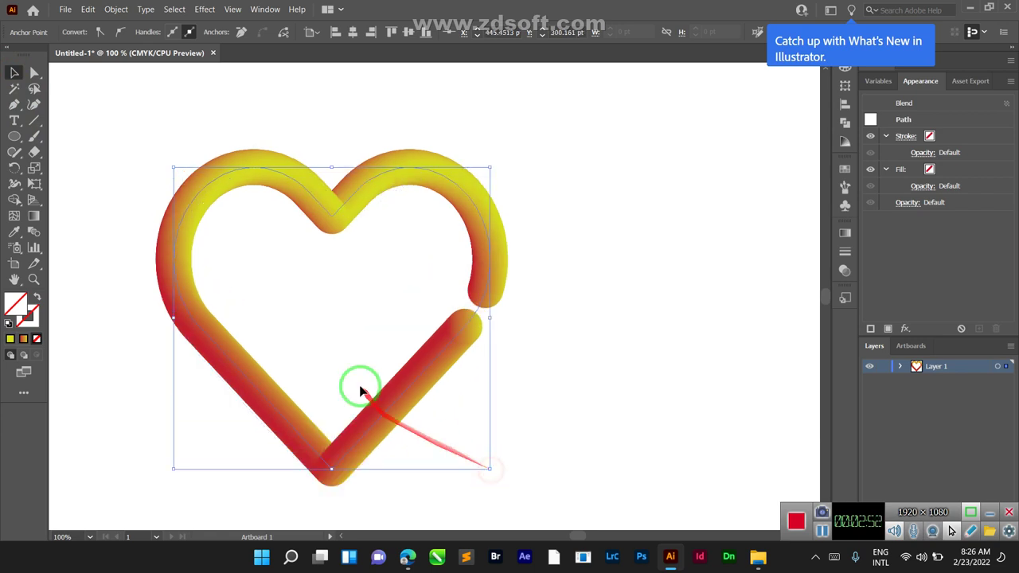
{"action": "left_click_drag", "start_coordinate": [395, 412], "coordinate": [422, 378]}
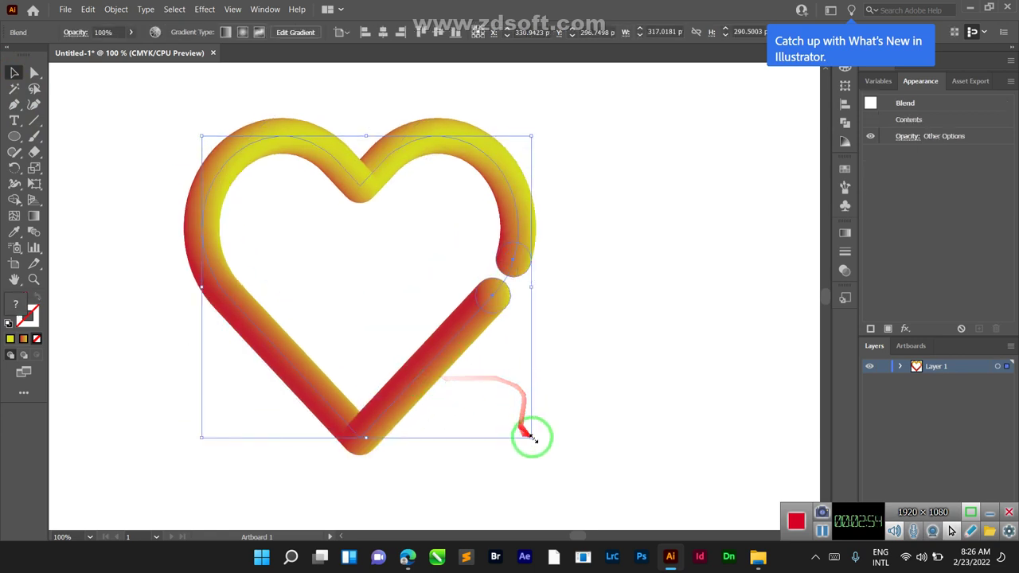
{"action": "left_click_drag", "start_coordinate": [532, 439], "coordinate": [554, 454]}
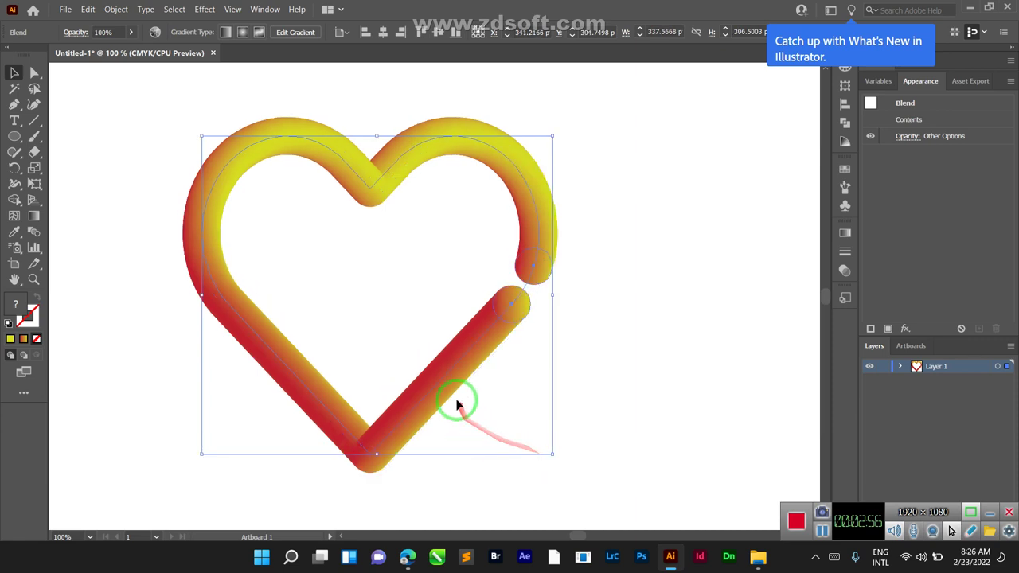
{"action": "left_click_drag", "start_coordinate": [459, 405], "coordinate": [477, 391]}
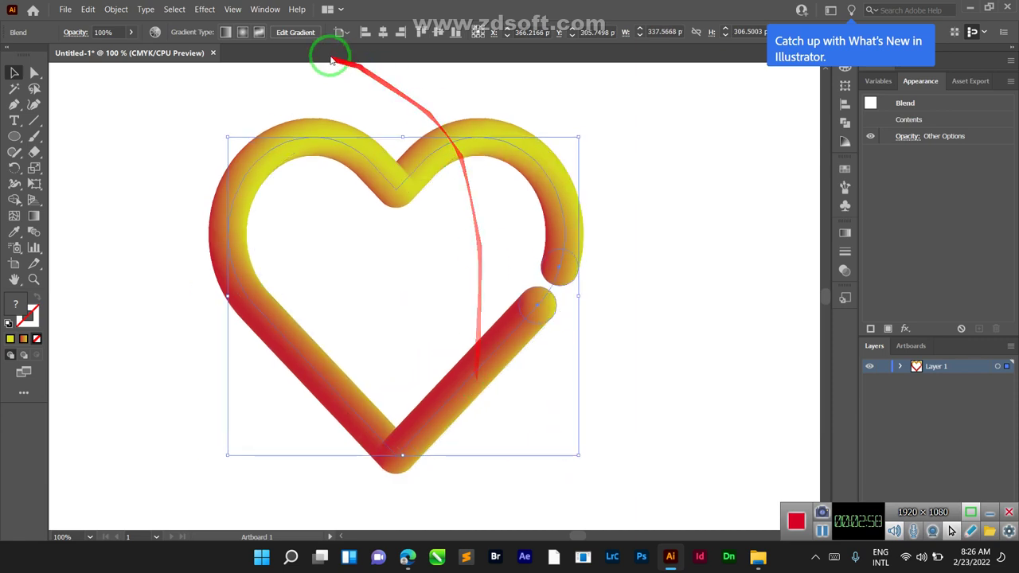
Apply a Roughen effect to the blended heart with relative size 89%, detail 91/in and smooth points.
{"action": "left_click", "coordinate": [205, 19]}
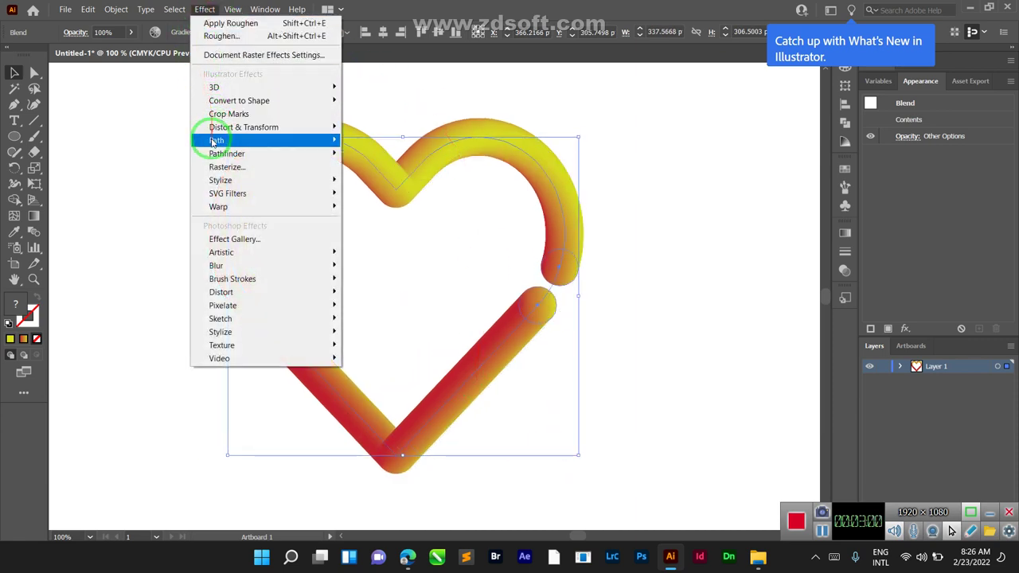
{"action": "mouse_move", "coordinate": [218, 132]}
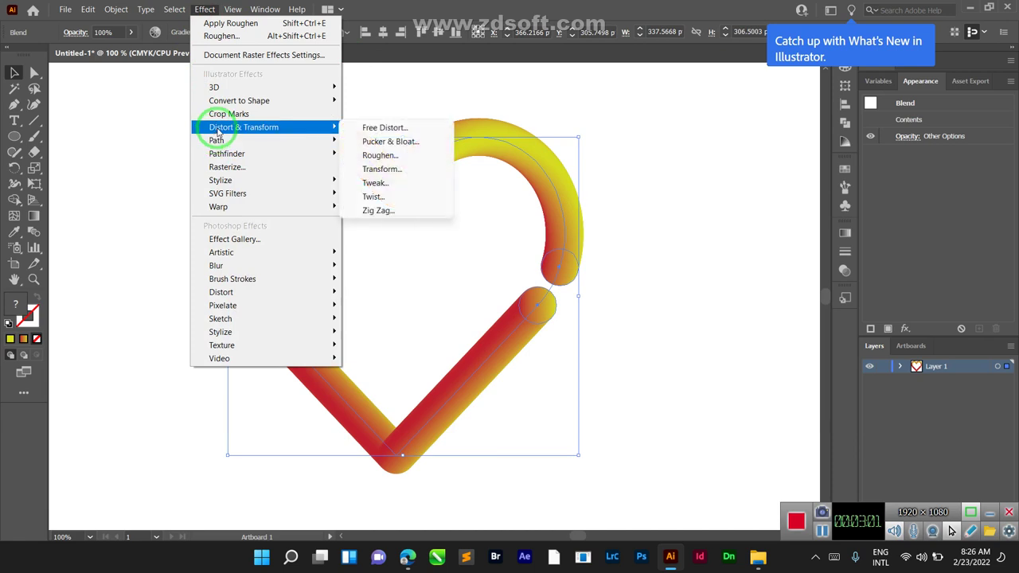
{"action": "left_click", "coordinate": [378, 156]}
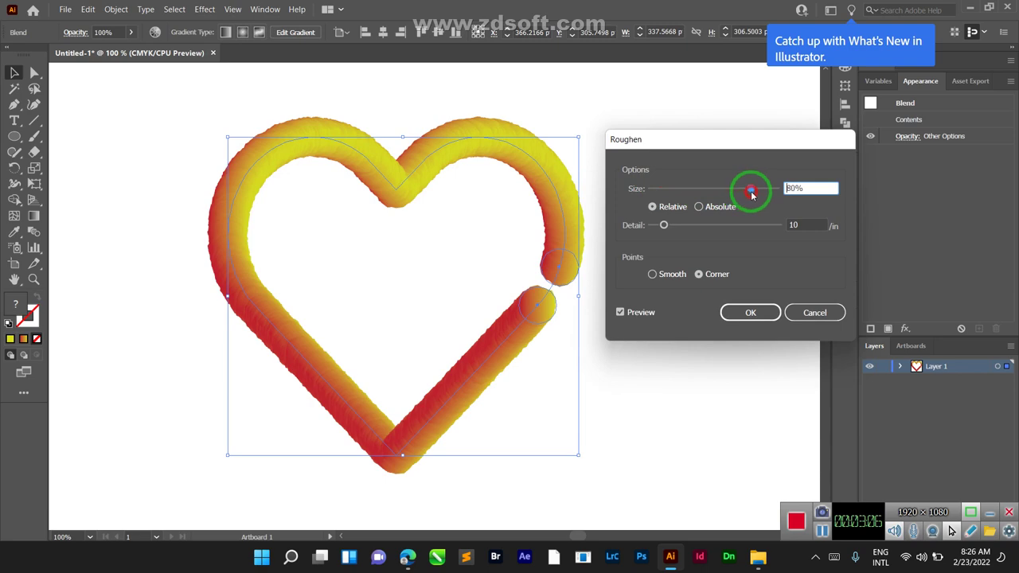
{"action": "left_click_drag", "start_coordinate": [683, 233], "coordinate": [736, 228]}
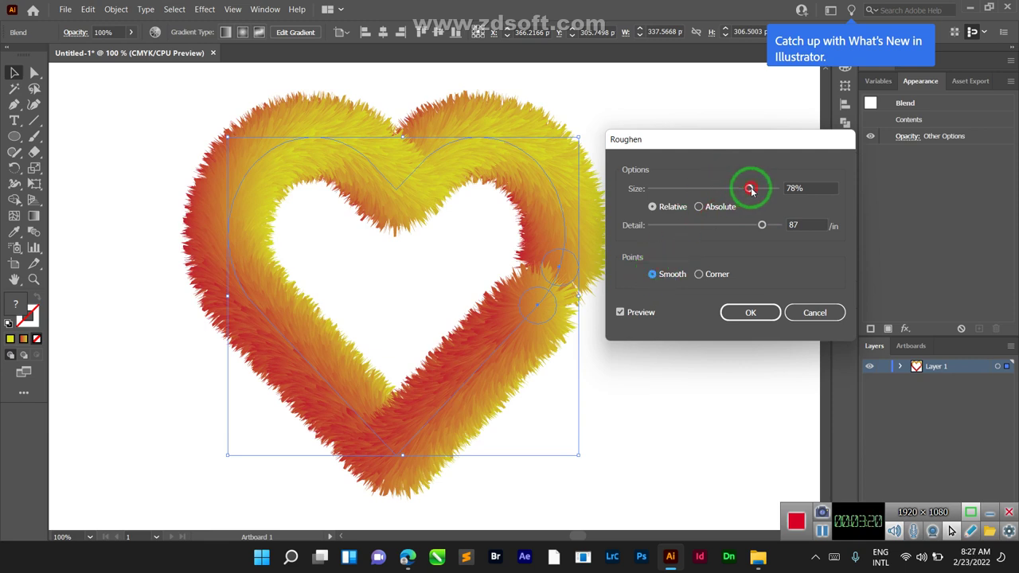
{"action": "left_click_drag", "start_coordinate": [750, 189], "coordinate": [754, 190]}
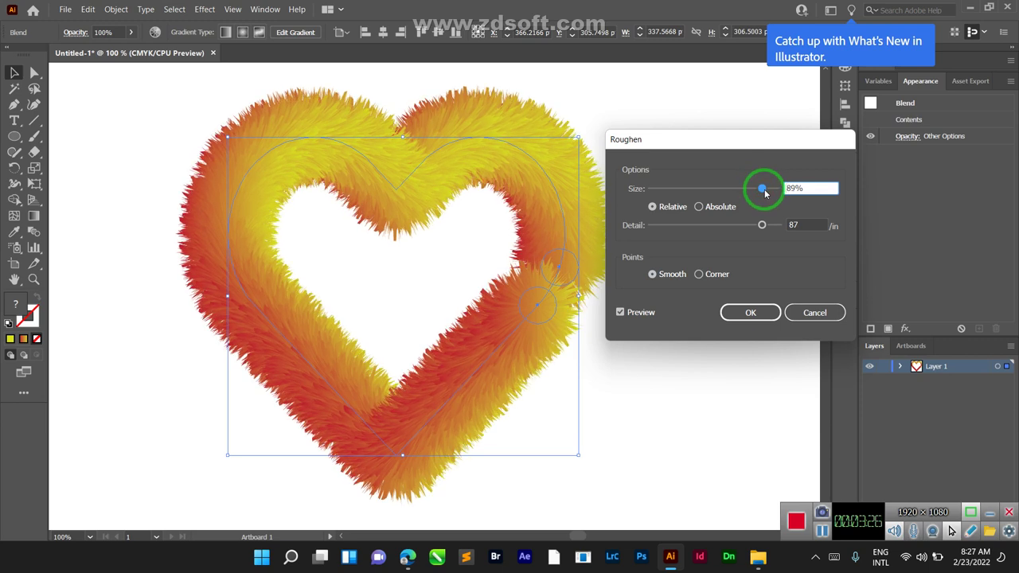
{"action": "left_click", "coordinate": [762, 226]}
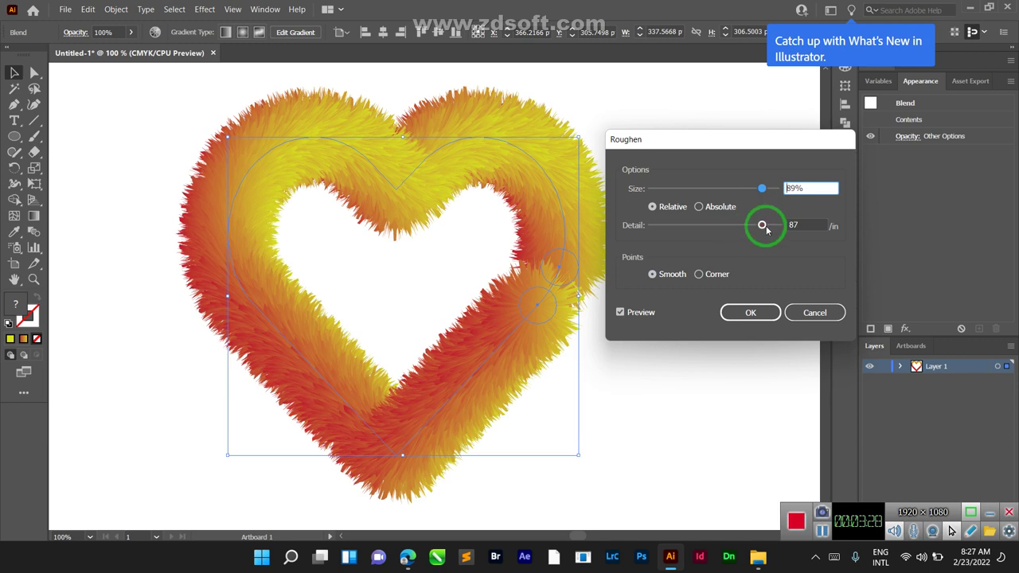
{"action": "left_click_drag", "start_coordinate": [762, 226], "coordinate": [766, 226]}
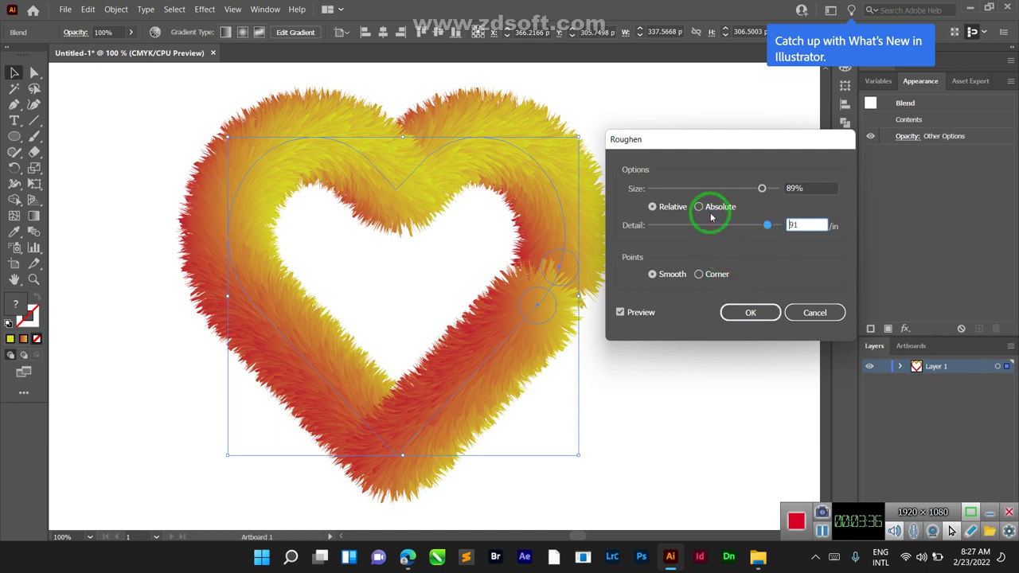
{"action": "left_click", "coordinate": [750, 312]}
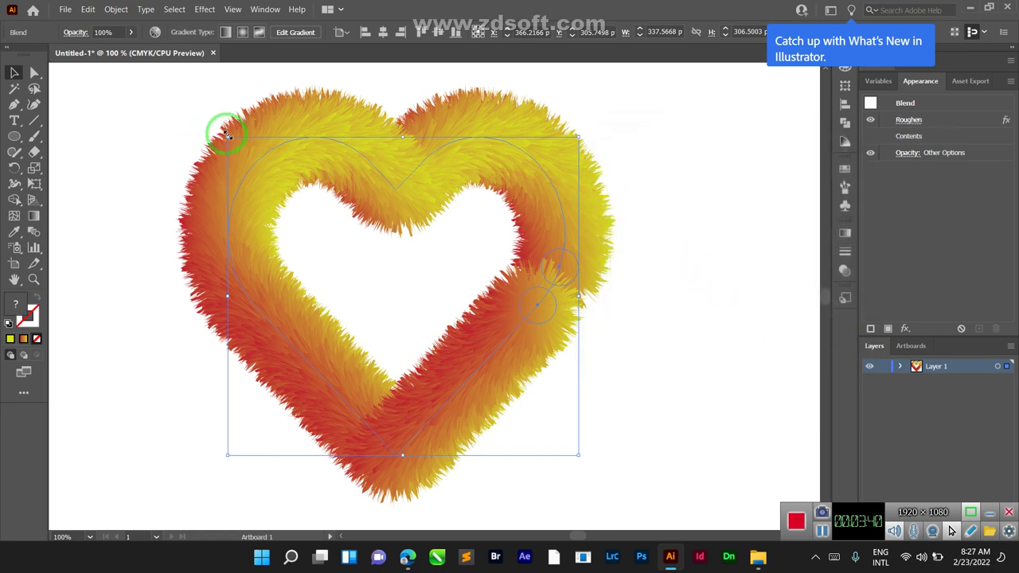
Reposition the furry heart slightly lower and to the right of where it was roughened, and deselect it.
{"action": "left_click_drag", "start_coordinate": [226, 134], "coordinate": [295, 230]}
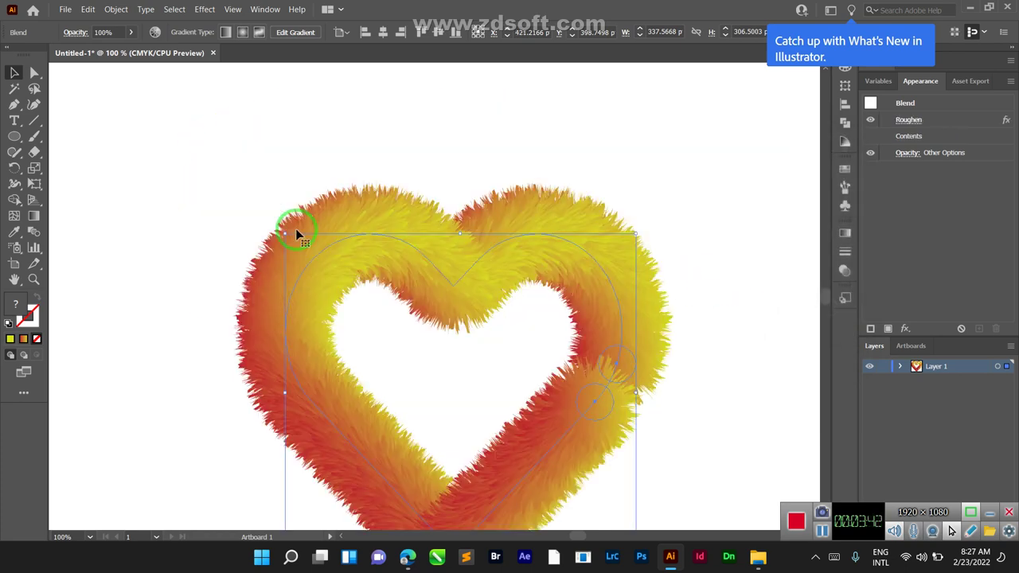
{"action": "left_click_drag", "start_coordinate": [433, 289], "coordinate": [632, 219]}
{"action": "left_click", "coordinate": [660, 209]}
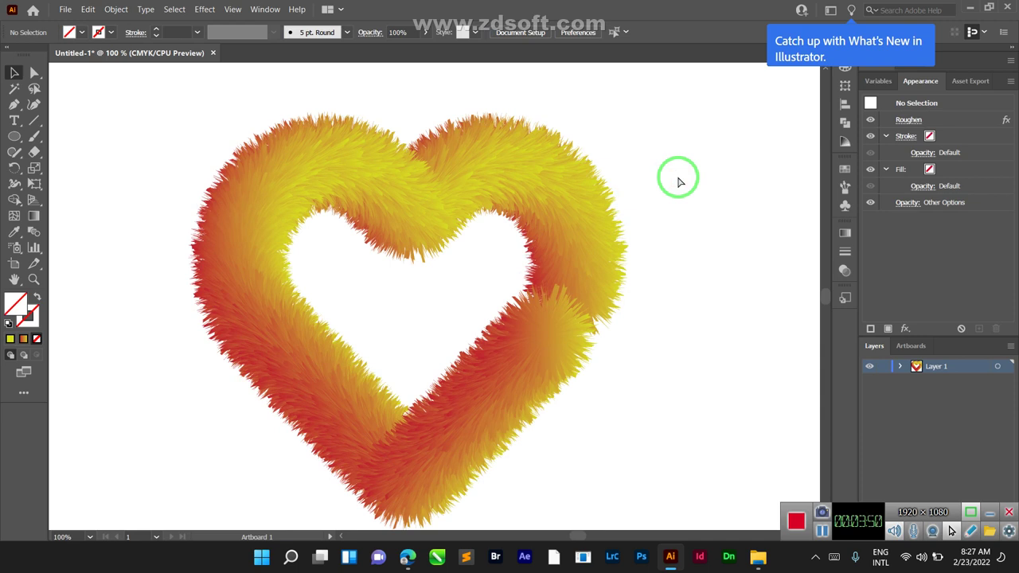
Undo the heart's moves, Roughen effect, scaling, spine replacement and blend, back to the two separate gradient circles and the heart outline.
{"action": "key", "text": "ctrl+z"}
{"action": "key", "text": "ctrl+z"}
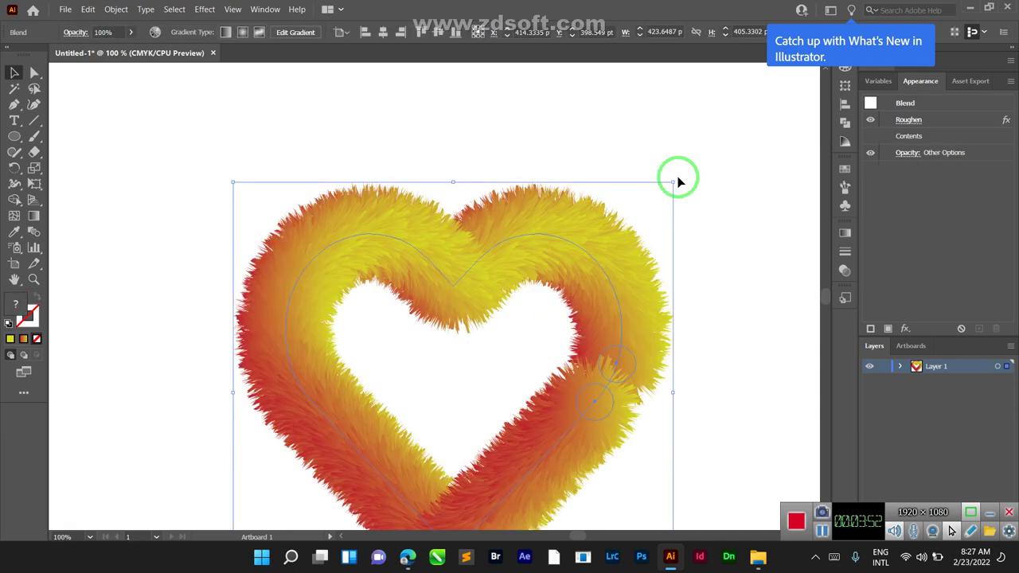
{"action": "key", "text": "ctrl+shift+b"}
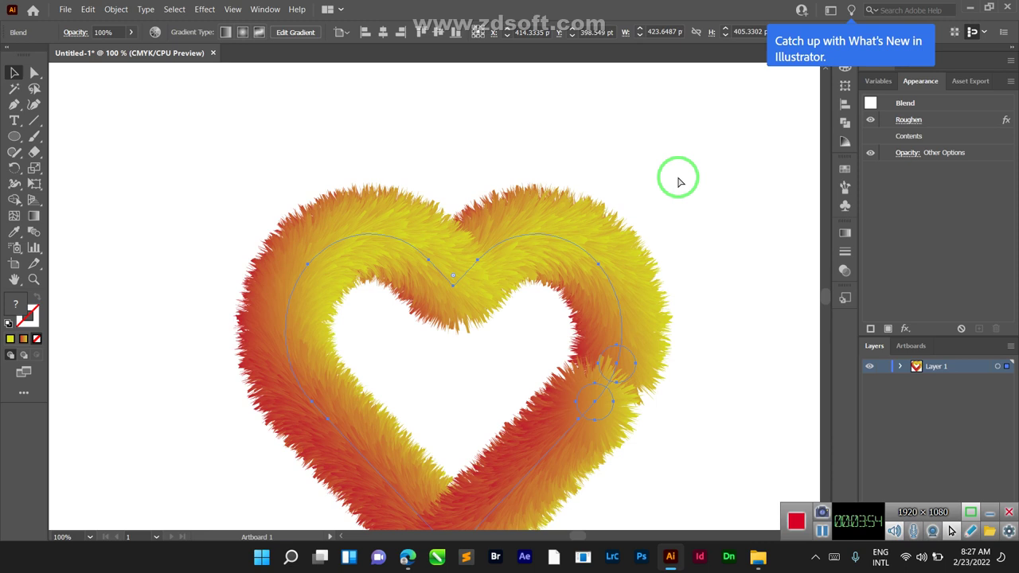
{"action": "key", "text": "ctrl+z"}
{"action": "key", "text": "ctrl+z"}
{"action": "key", "text": "ctrl+z"}
{"action": "key", "text": "ctrl+z"}
{"action": "key", "text": "ctrl+z"}
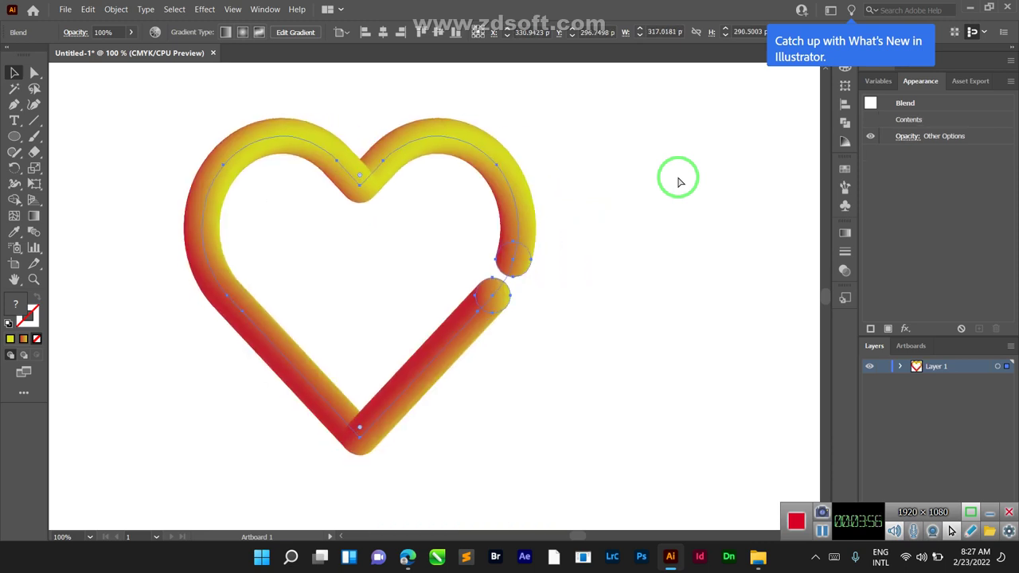
{"action": "key", "text": "ctrl+z"}
{"action": "key", "text": "ctrl+z"}
{"action": "key", "text": "ctrl+z"}
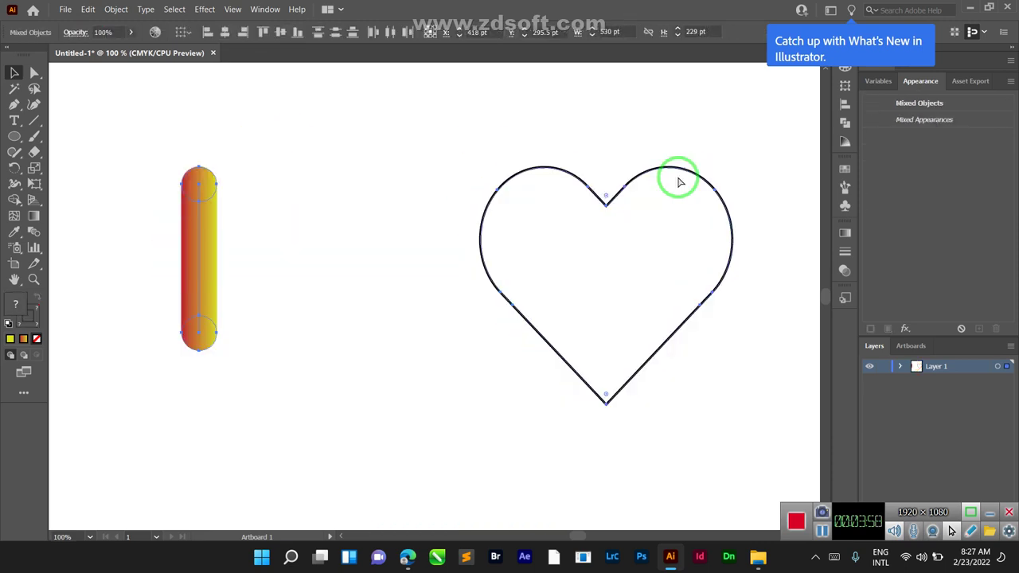
{"action": "key", "text": "ctrl+z"}
{"action": "key", "text": "ctrl+z"}
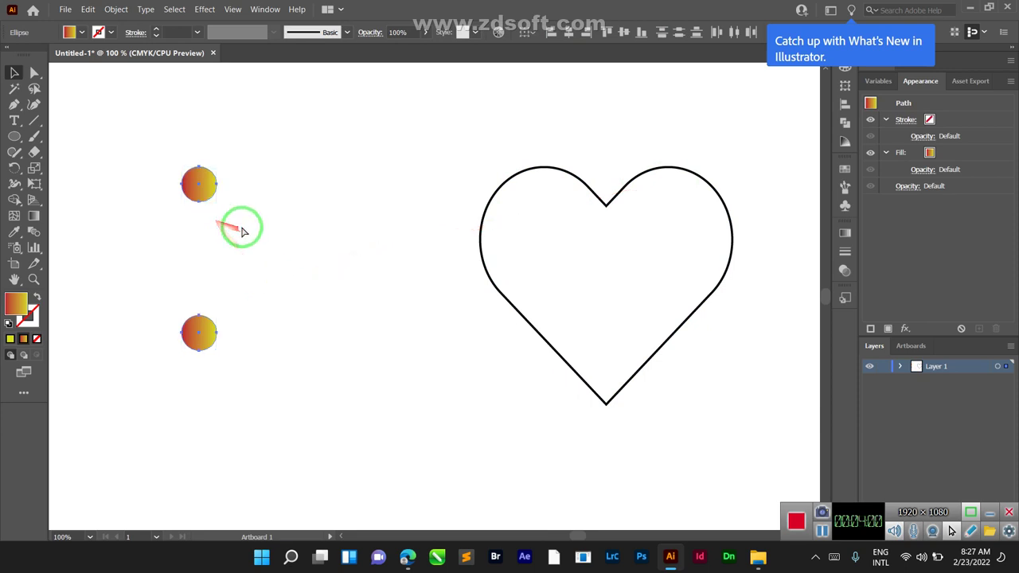
Delete the lower circle and recolor the remaining circle's linear gradient to run from dark red to bright pink.
{"action": "left_click", "coordinate": [204, 195]}
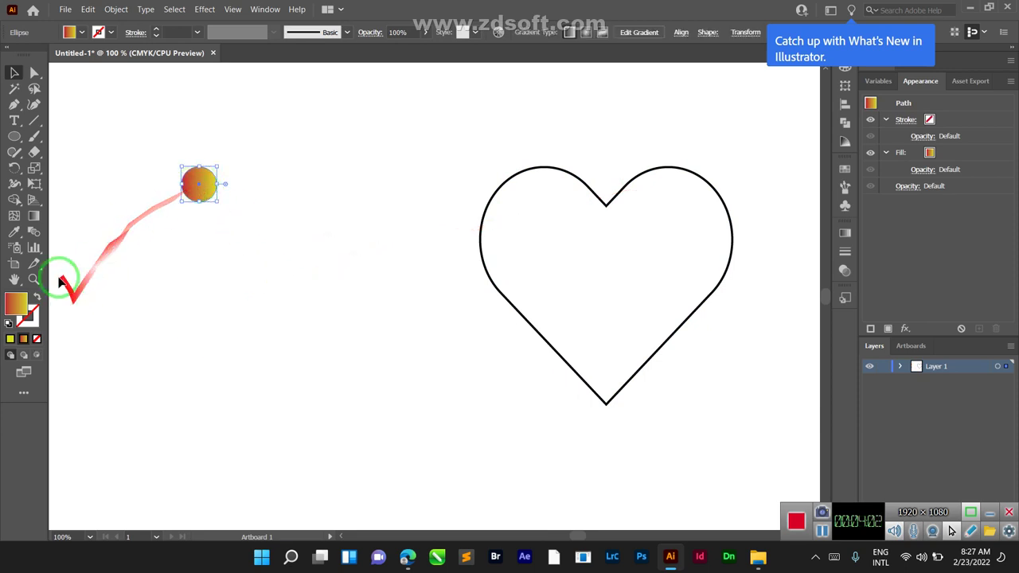
{"action": "left_click", "coordinate": [34, 216]}
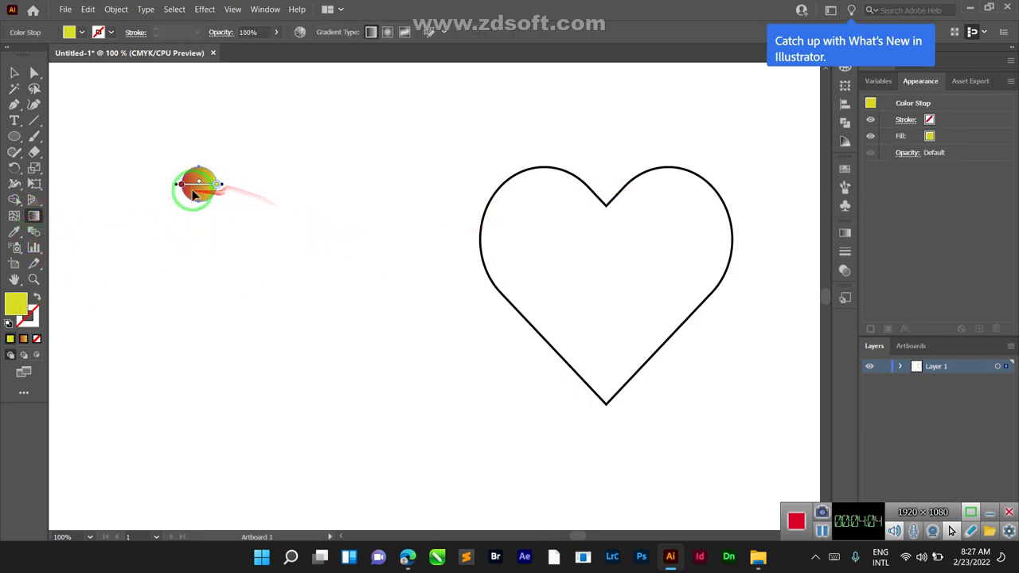
{"action": "double_click", "coordinate": [182, 186]}
{"action": "left_click", "coordinate": [104, 244]}
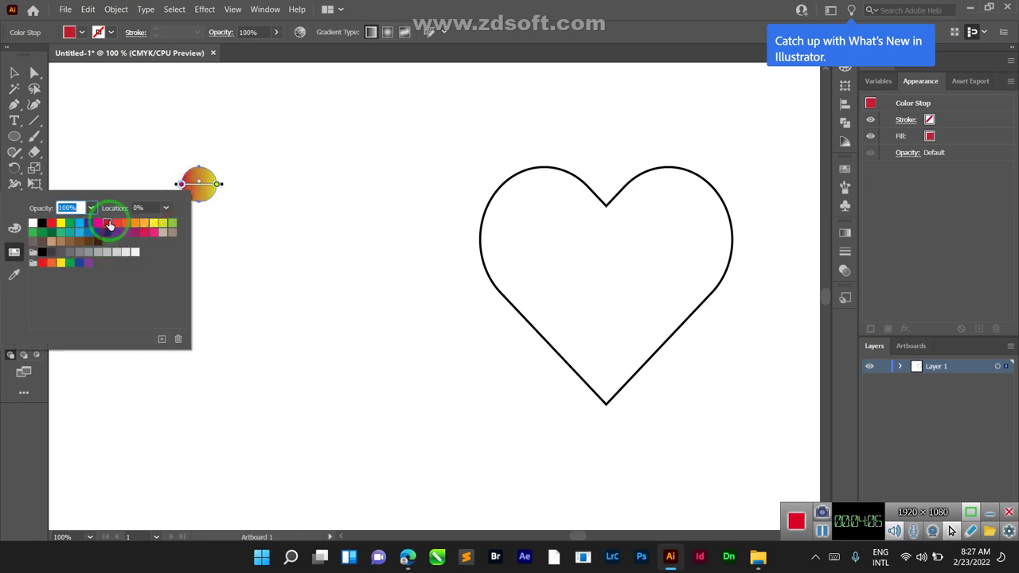
{"action": "left_click", "coordinate": [109, 224]}
{"action": "mouse_move", "coordinate": [109, 225]}
{"action": "left_mouse_down"}
{"action": "mouse_move", "coordinate": [268, 177]}
{"action": "mouse_move", "coordinate": [223, 192]}
{"action": "left_mouse_up"}
{"action": "double_click", "coordinate": [218, 185]}
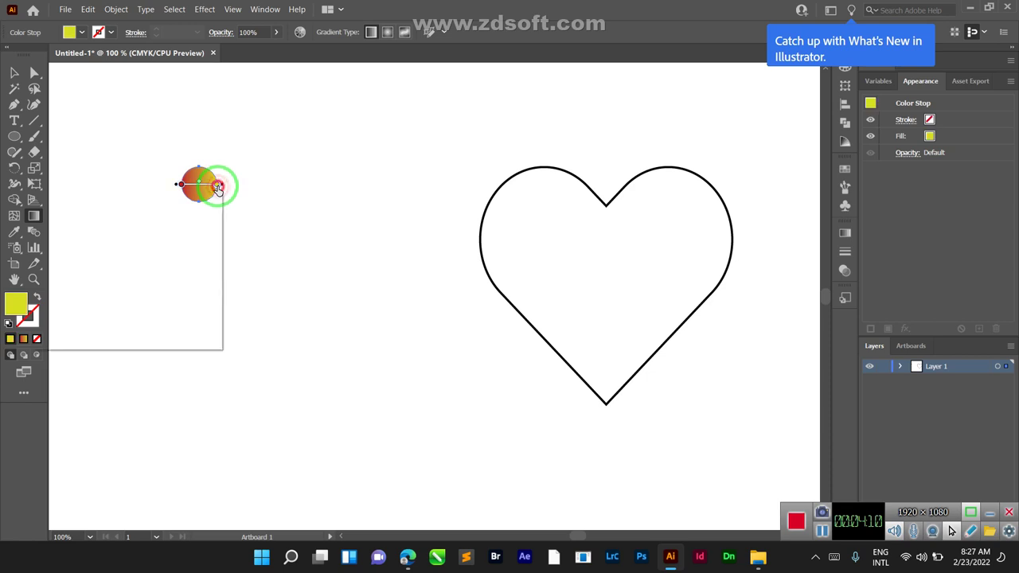
{"action": "left_click", "coordinate": [182, 233]}
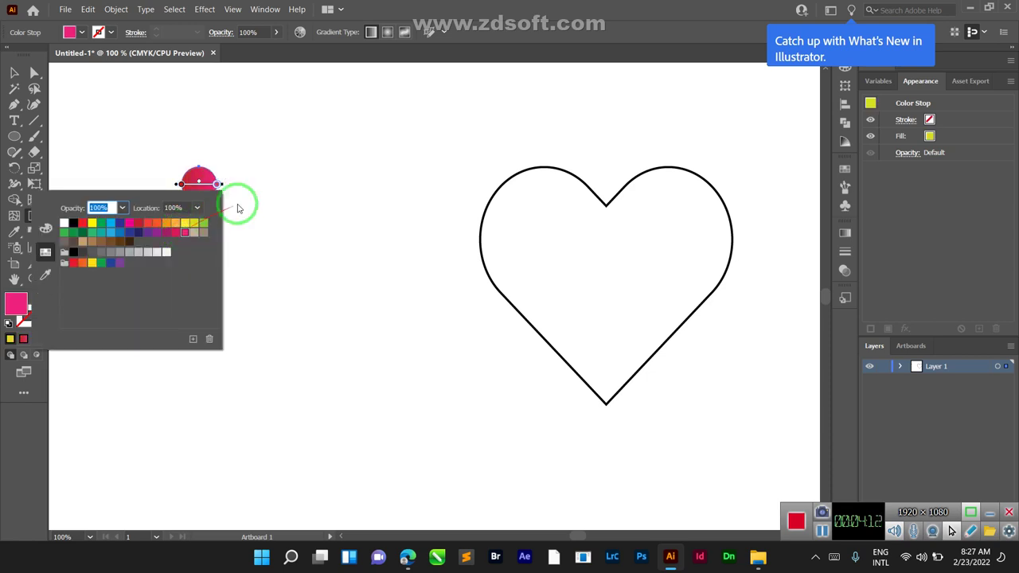
{"action": "double_click", "coordinate": [182, 184]}
{"action": "left_click", "coordinate": [124, 224]}
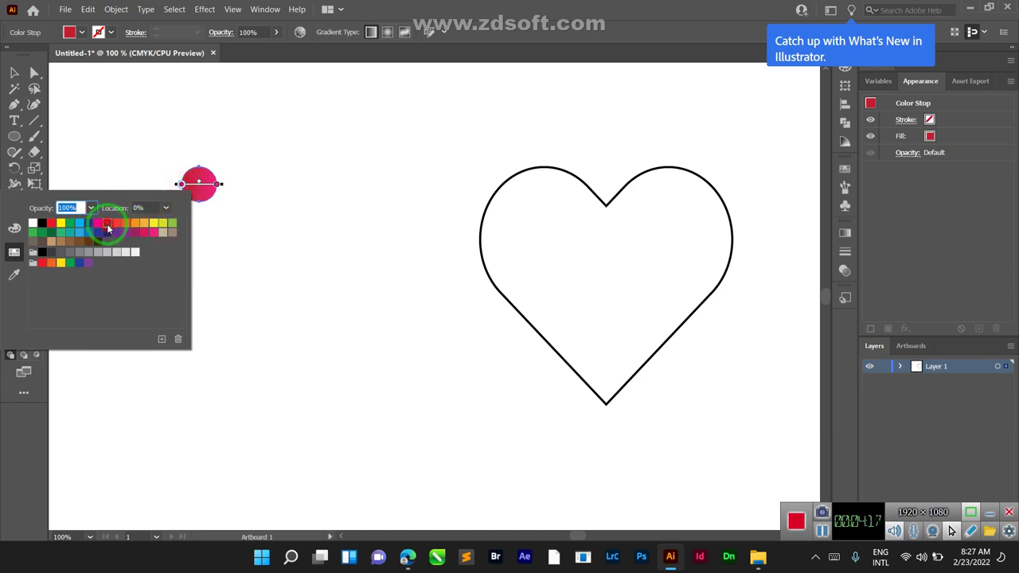
{"action": "key", "text": "Escape"}
Duplicate the recolored circle about 135 pt straight below the original.
{"action": "left_click", "coordinate": [14, 72]}
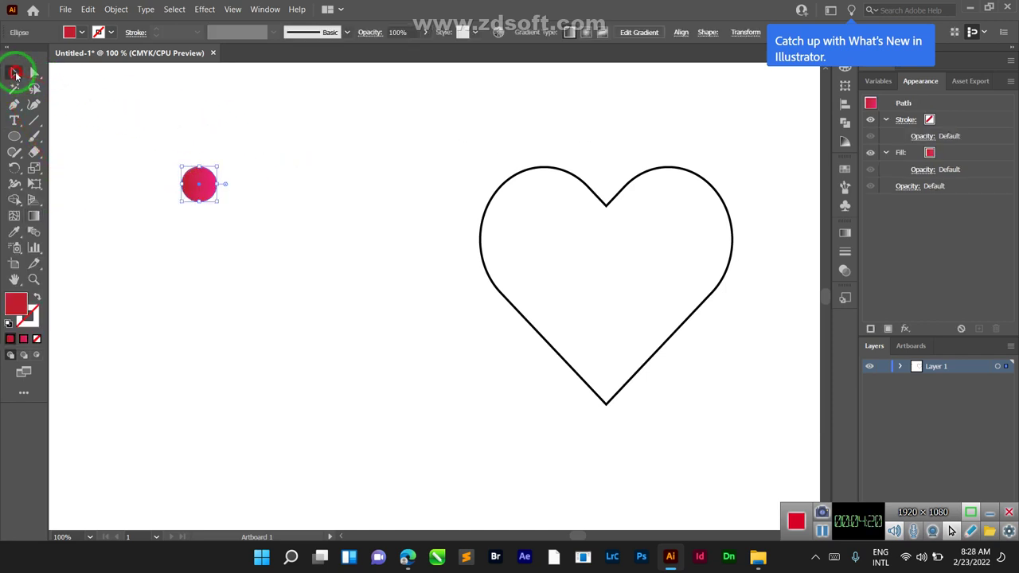
{"action": "left_click", "coordinate": [336, 153]}
{"action": "left_click", "coordinate": [199, 192]}
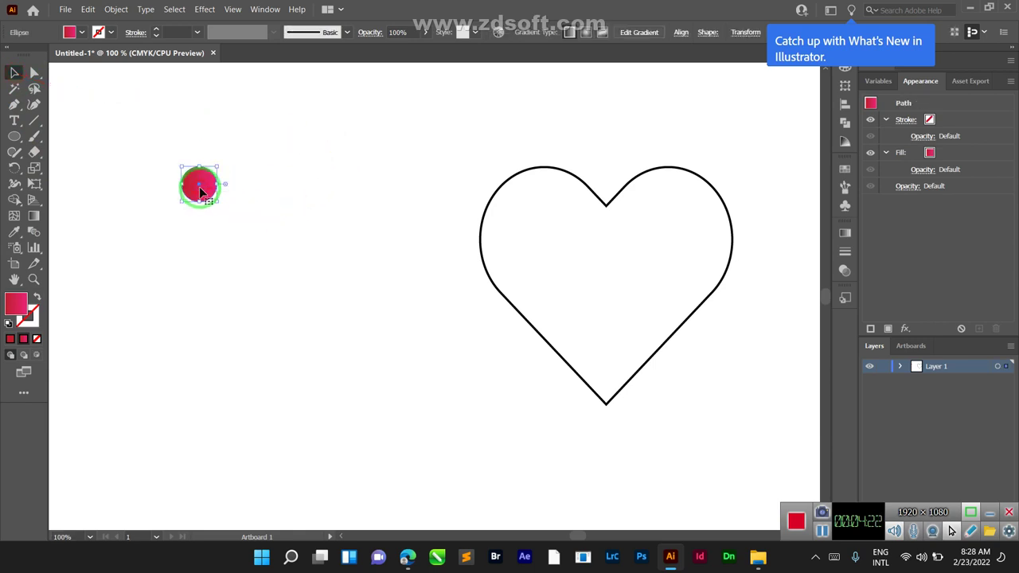
{"action": "left_click_drag", "start_coordinate": [199, 191], "coordinate": [196, 326]}
Blend the two red-pink gradient circles into one continuous vertical bar.
{"action": "left_click_drag", "start_coordinate": [152, 159], "coordinate": [320, 425]}
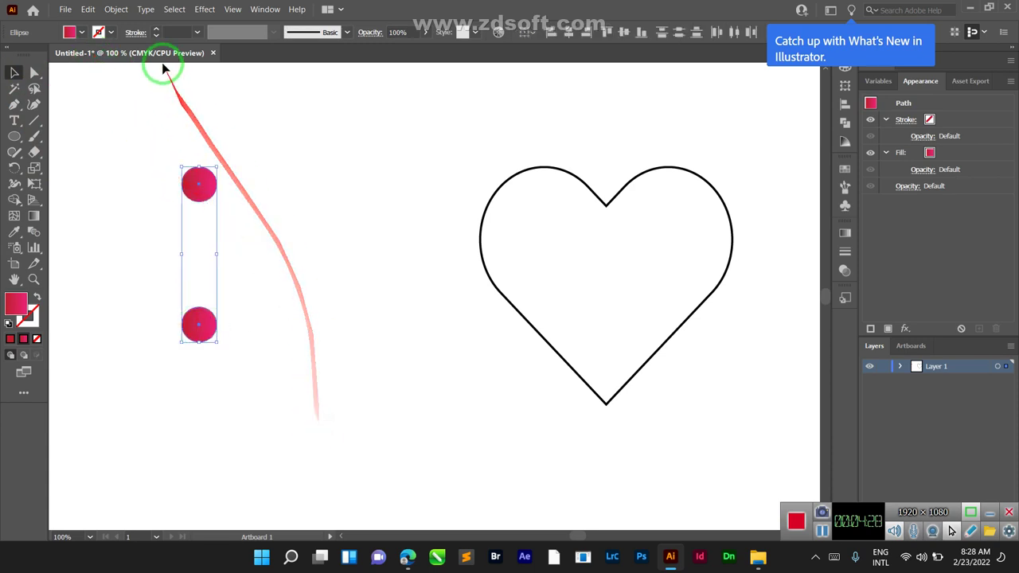
{"action": "left_click", "coordinate": [116, 10]}
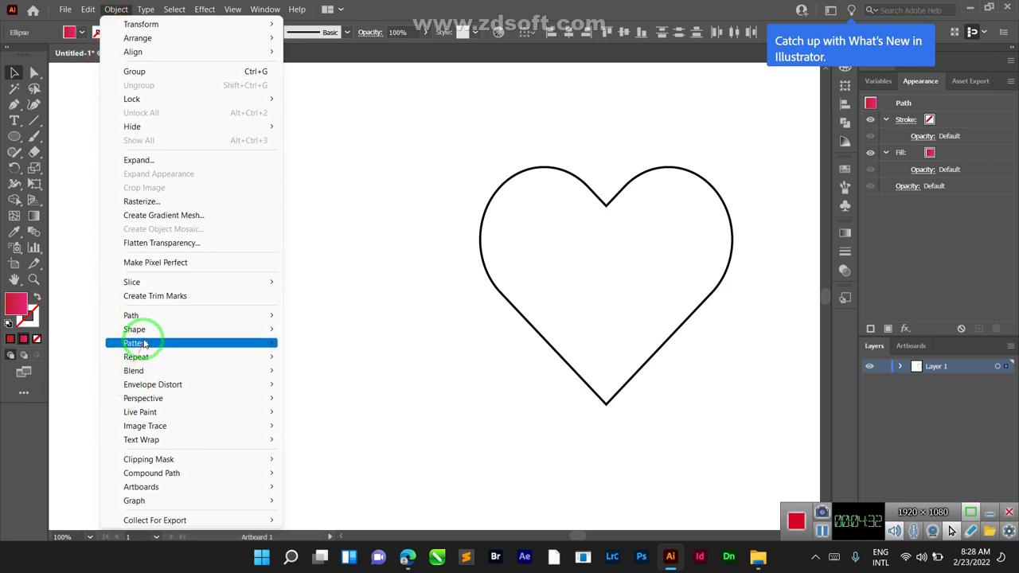
{"action": "mouse_move", "coordinate": [141, 374]}
{"action": "left_click", "coordinate": [316, 364]}
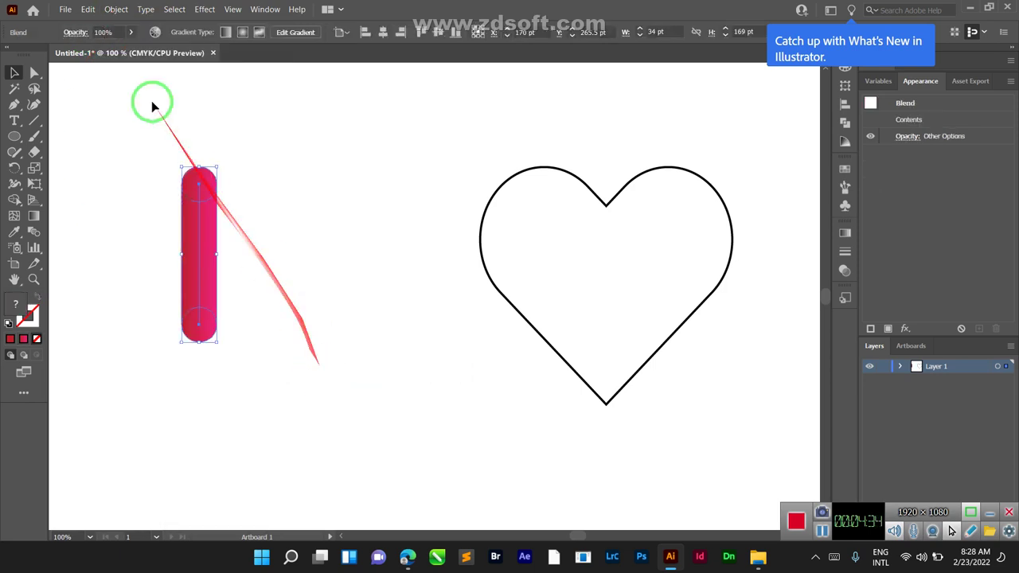
{"action": "left_click", "coordinate": [137, 129]}
Replace the blend's spine with the heart outline and move the resulting heart toward the middle of the artboard.
{"action": "left_click_drag", "start_coordinate": [152, 156], "coordinate": [267, 333]}
{"action": "left_click", "coordinate": [132, 130]}
{"action": "left_click_drag", "start_coordinate": [132, 129], "coordinate": [666, 468]}
{"action": "left_click", "coordinate": [115, 9]}
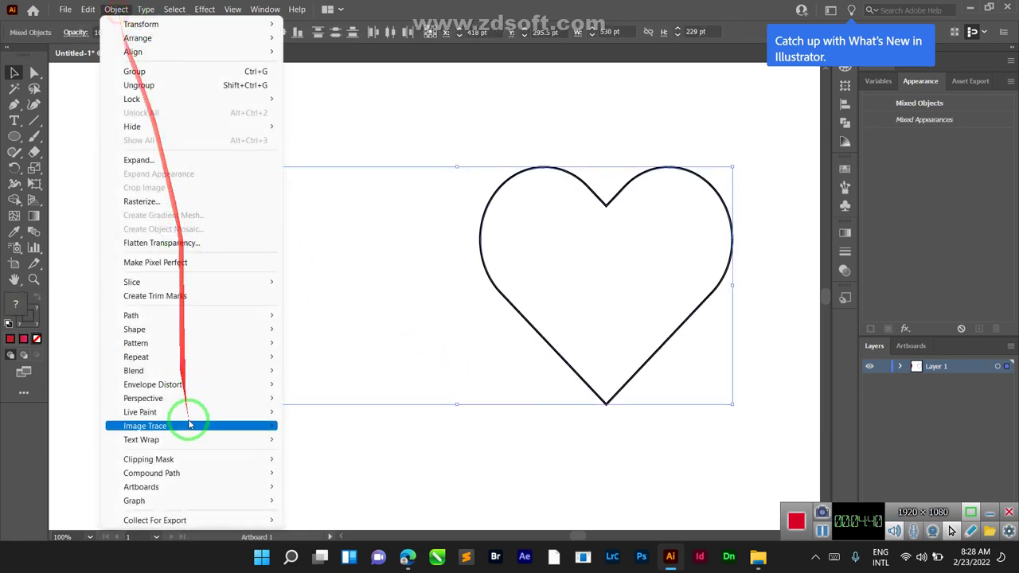
{"action": "mouse_move", "coordinate": [156, 371]}
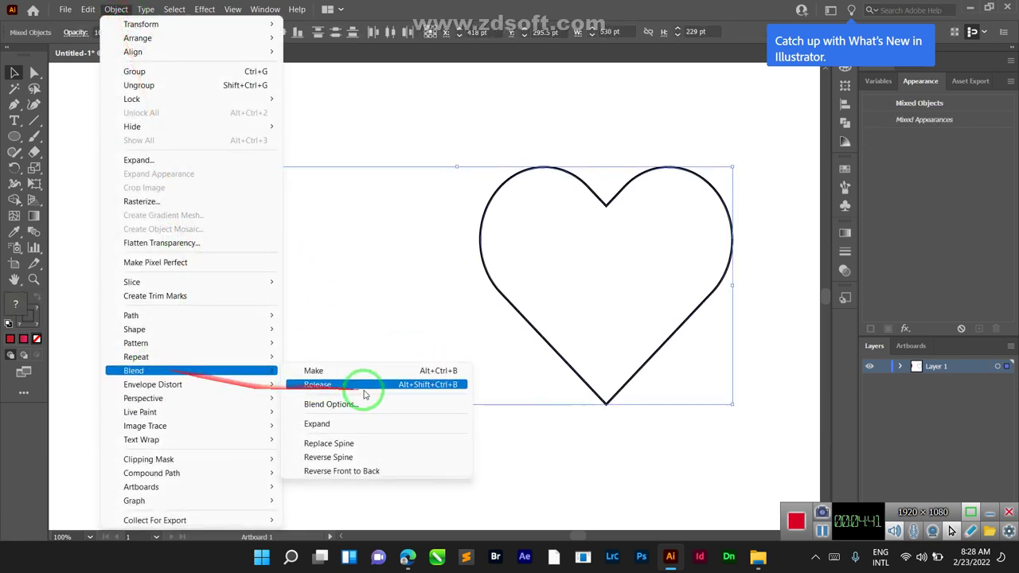
{"action": "left_click", "coordinate": [353, 441]}
{"action": "left_click_drag", "start_coordinate": [602, 223], "coordinate": [379, 228]}
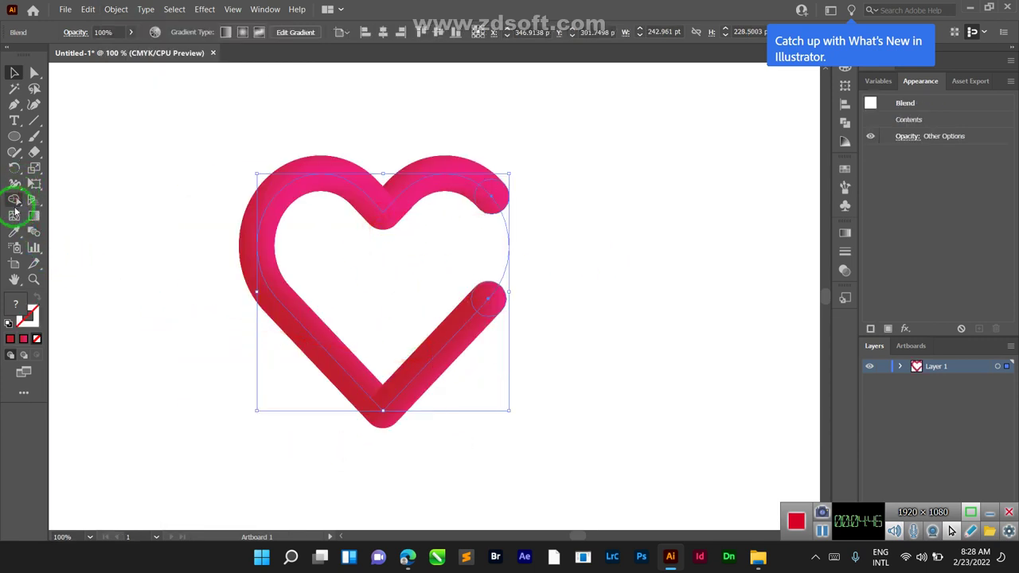
Add an anchor point on the uncovered right segment of the heart's spine to extend the blend around it.
{"action": "left_click", "coordinate": [14, 104]}
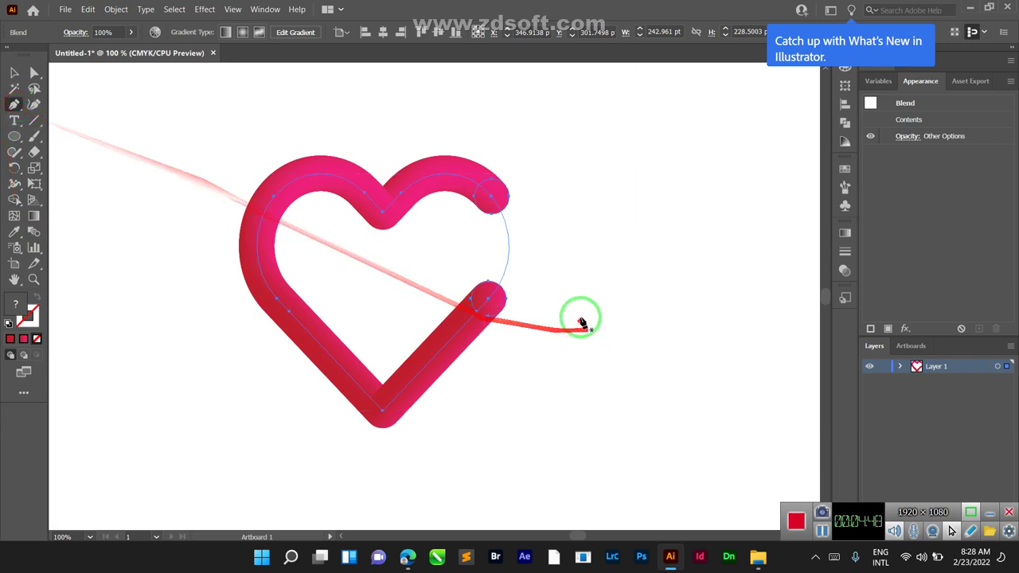
{"action": "left_click", "coordinate": [506, 265]}
{"action": "left_click", "coordinate": [506, 267]}
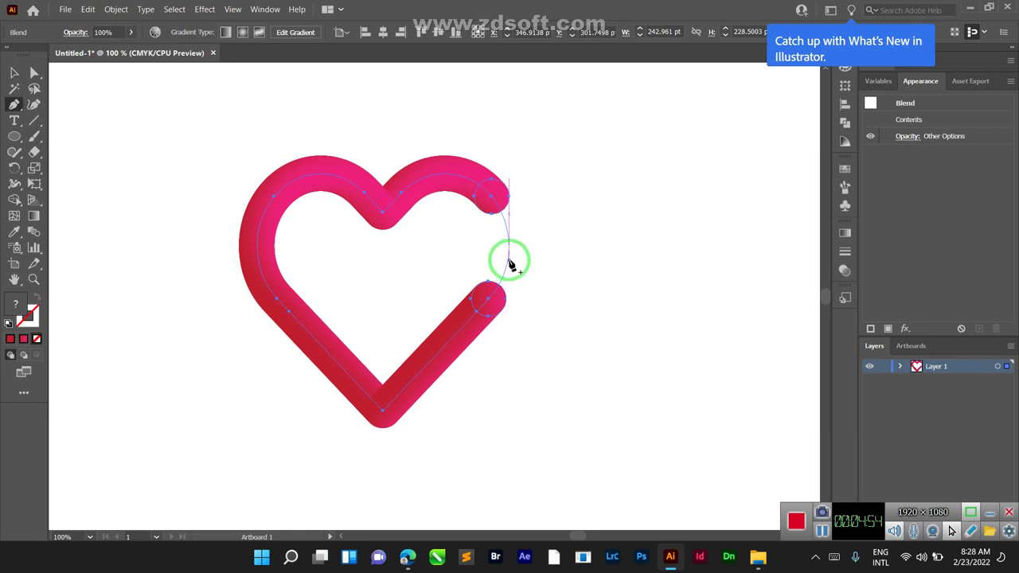
{"action": "left_click", "coordinate": [510, 262]}
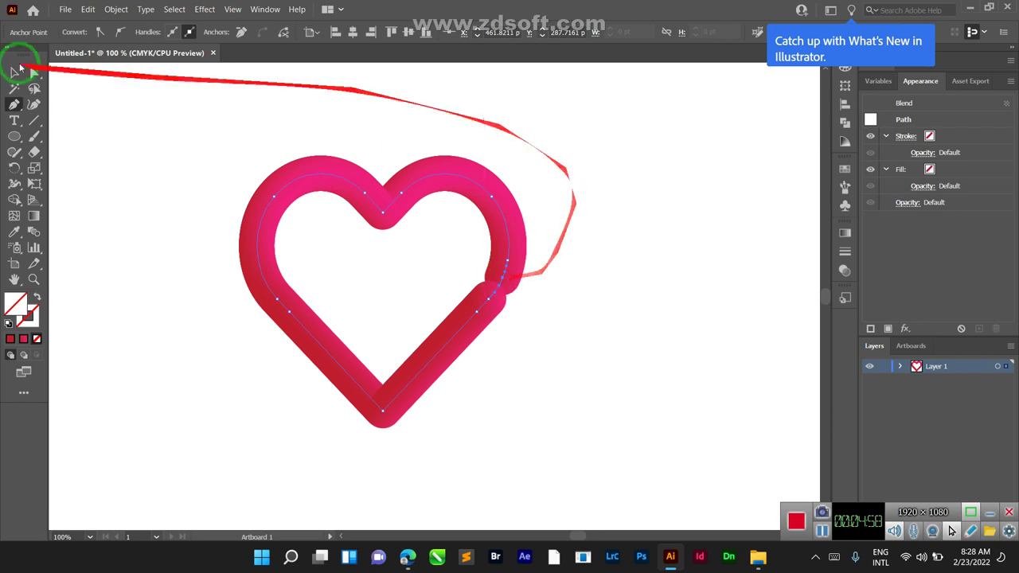
Try to roughen the heart's spine path with relative size 76%, detail 81/in and smooth points.
{"action": "left_click", "coordinate": [14, 73]}
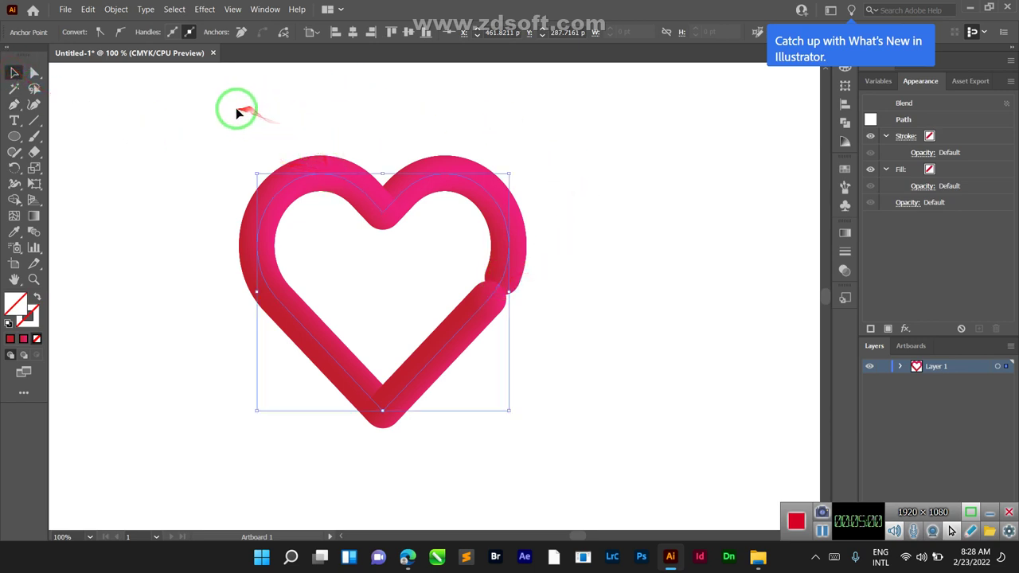
{"action": "left_click", "coordinate": [203, 9]}
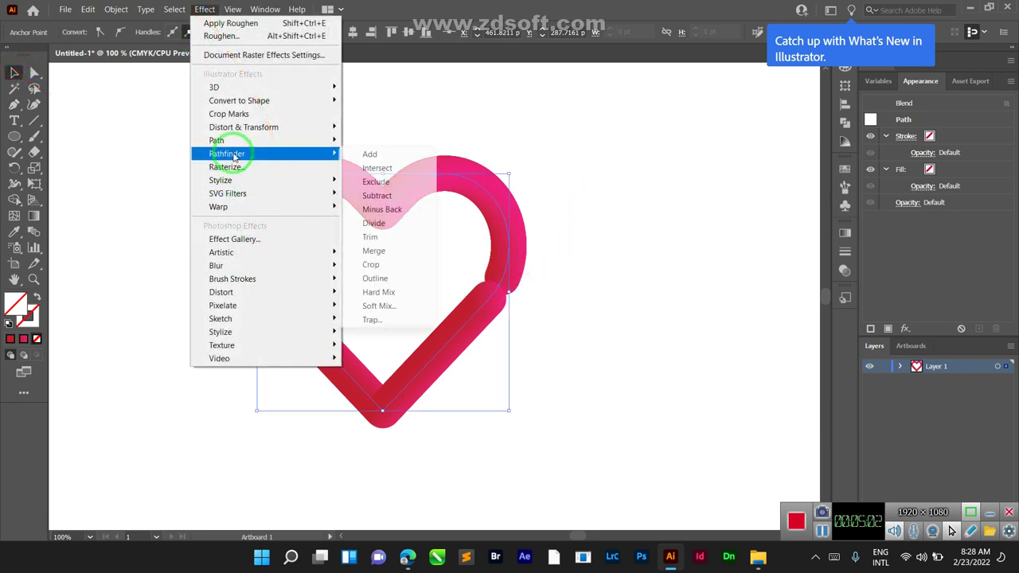
{"action": "mouse_move", "coordinate": [243, 128]}
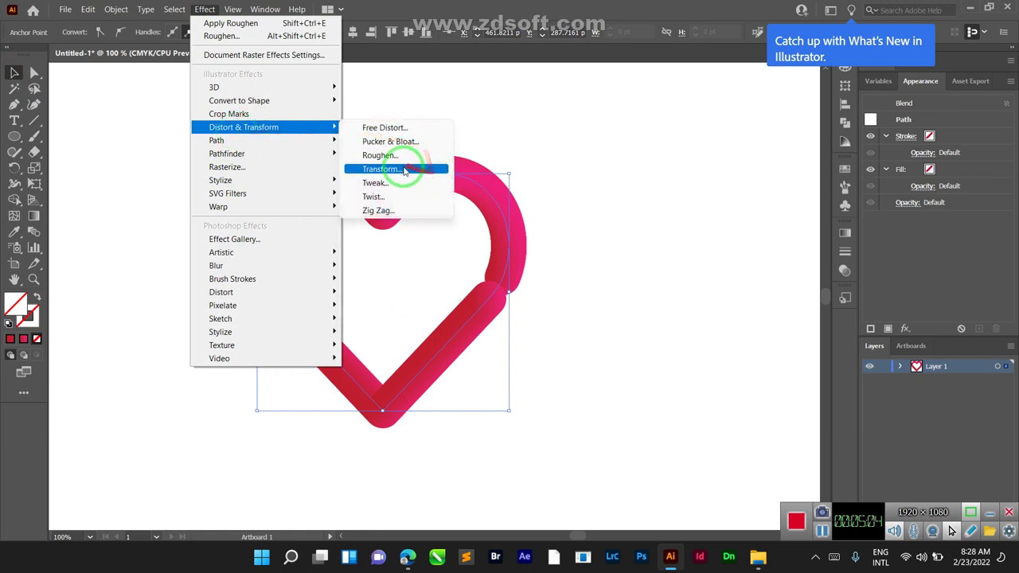
{"action": "left_click", "coordinate": [391, 155]}
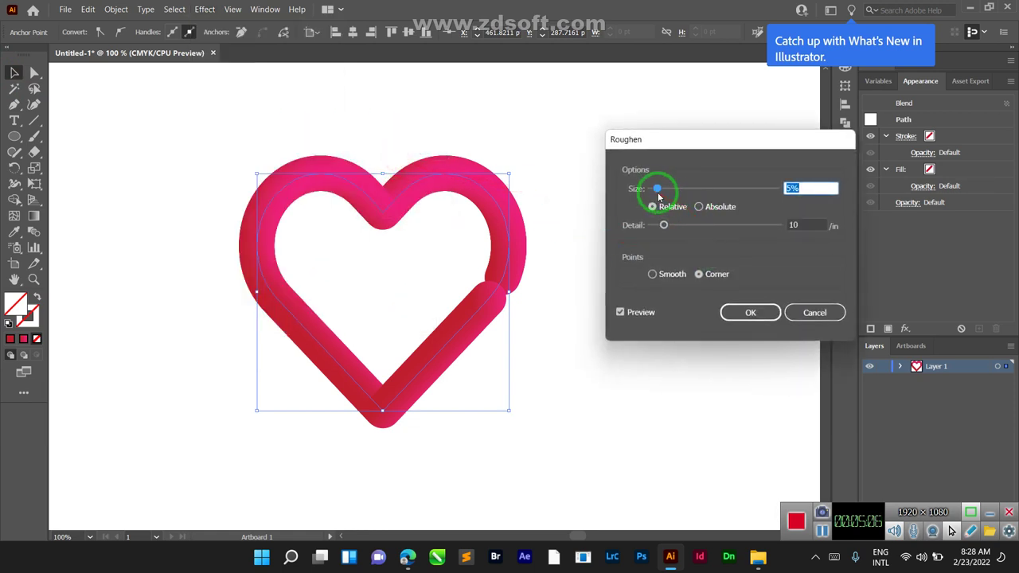
{"action": "left_click_drag", "start_coordinate": [657, 188], "coordinate": [704, 193]}
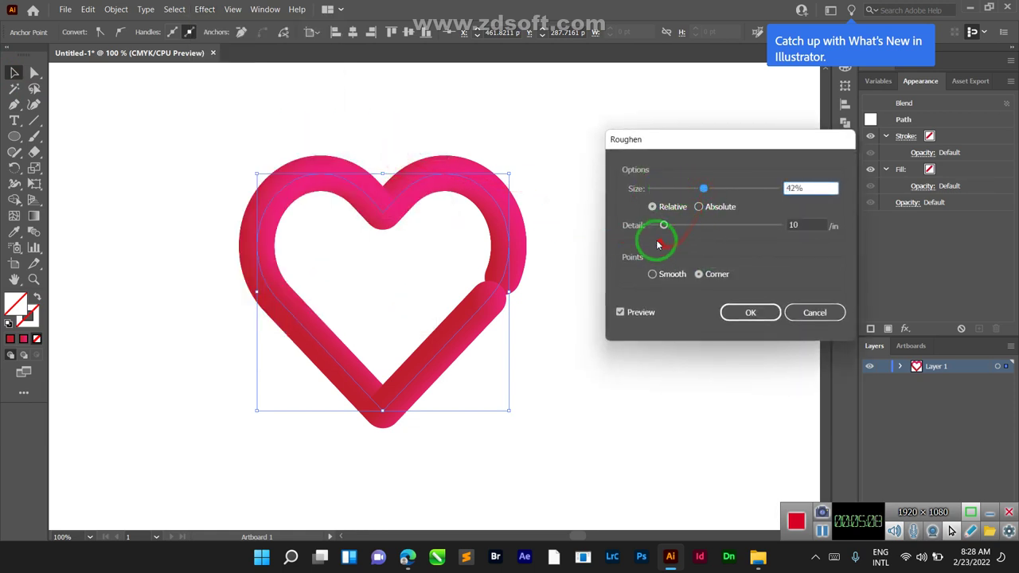
{"action": "left_click_drag", "start_coordinate": [664, 226], "coordinate": [705, 227]}
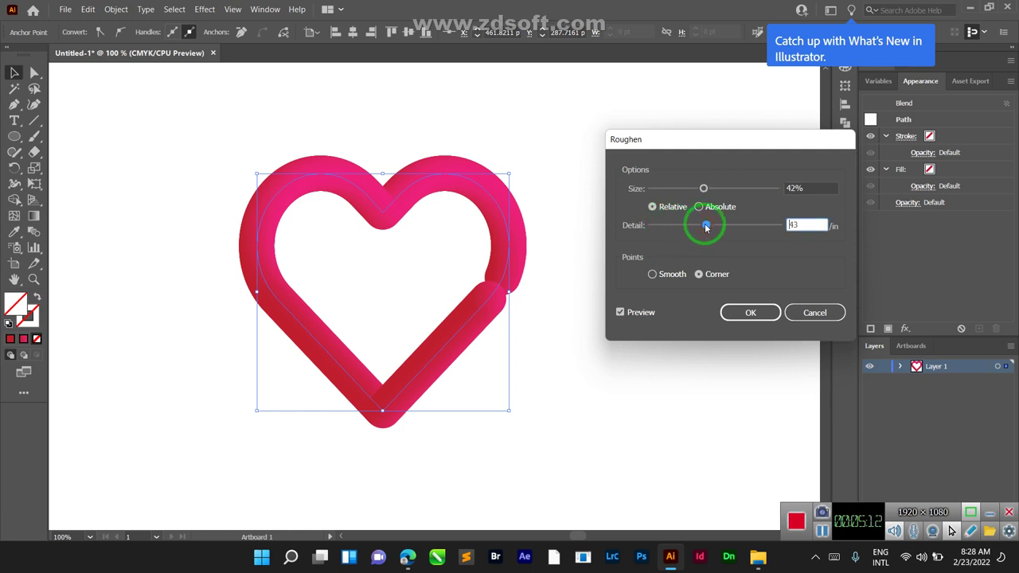
{"action": "left_click", "coordinate": [703, 195]}
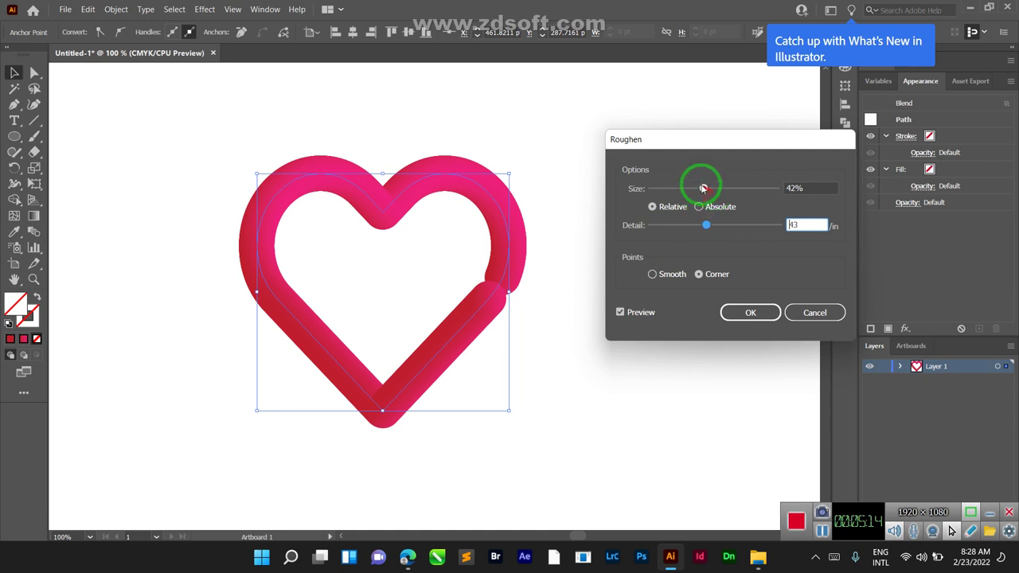
{"action": "left_click_drag", "start_coordinate": [711, 190], "coordinate": [746, 188]}
{"action": "left_click", "coordinate": [706, 225]}
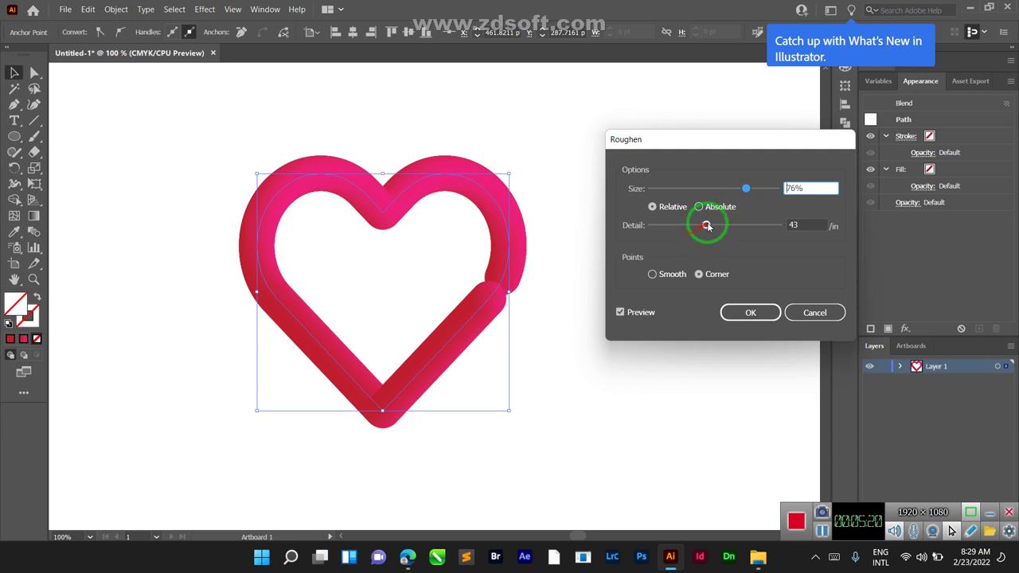
{"action": "left_click_drag", "start_coordinate": [708, 225], "coordinate": [755, 225]}
{"action": "left_click", "coordinate": [636, 279]}
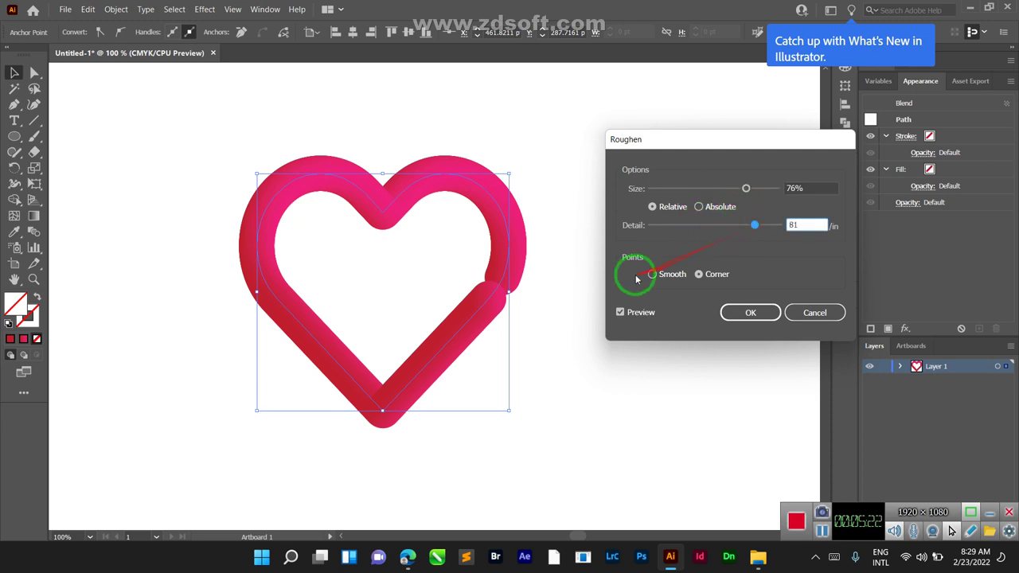
{"action": "left_click", "coordinate": [743, 311]}
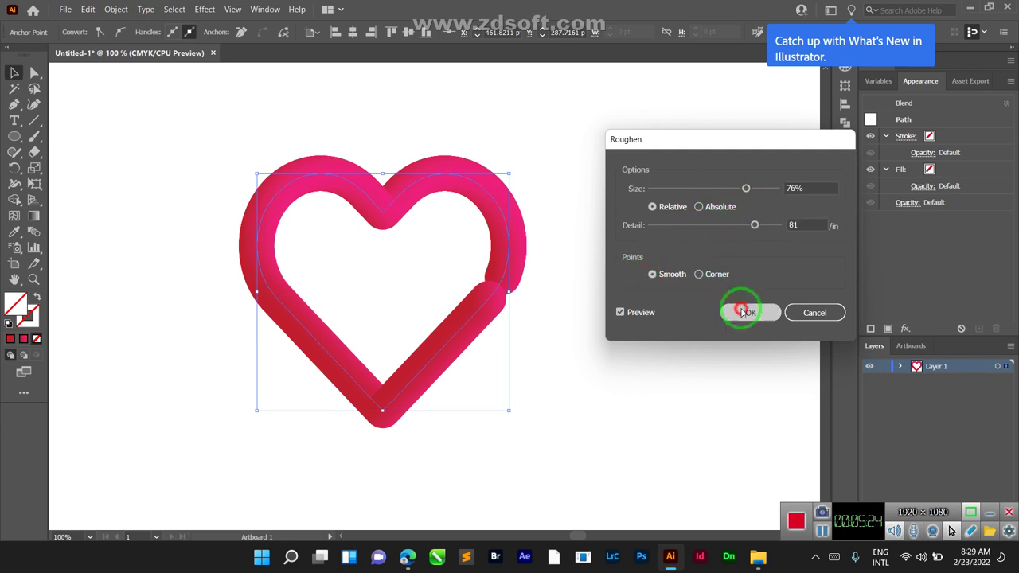
Apply a Roughen effect to the whole blended heart with relative size 54%, detail 82/in and corner points, leaving the heart deselected.
{"action": "left_click", "coordinate": [591, 233]}
{"action": "left_click_drag", "start_coordinate": [184, 125], "coordinate": [558, 411]}
{"action": "left_click", "coordinate": [204, 9]}
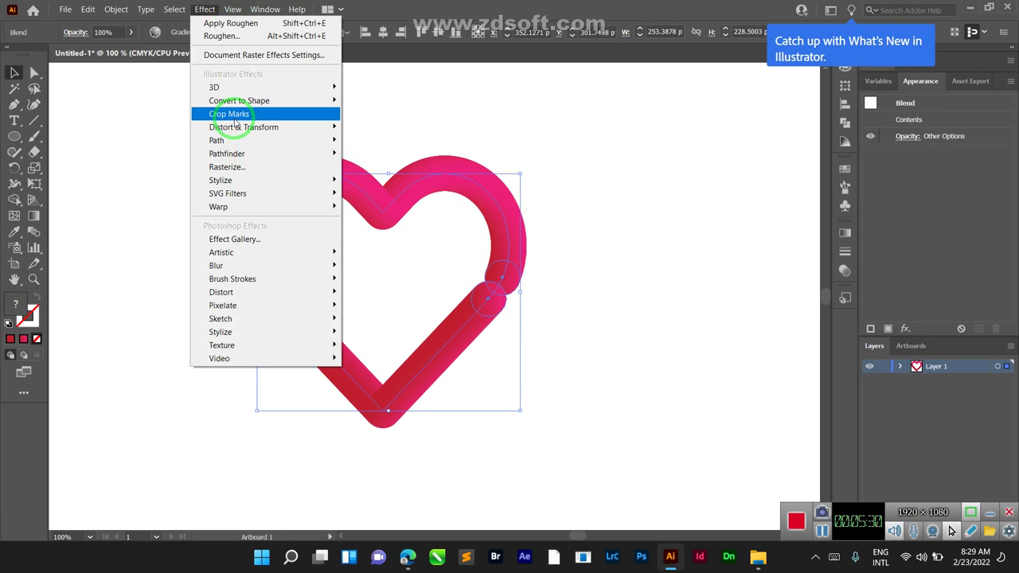
{"action": "mouse_move", "coordinate": [331, 141]}
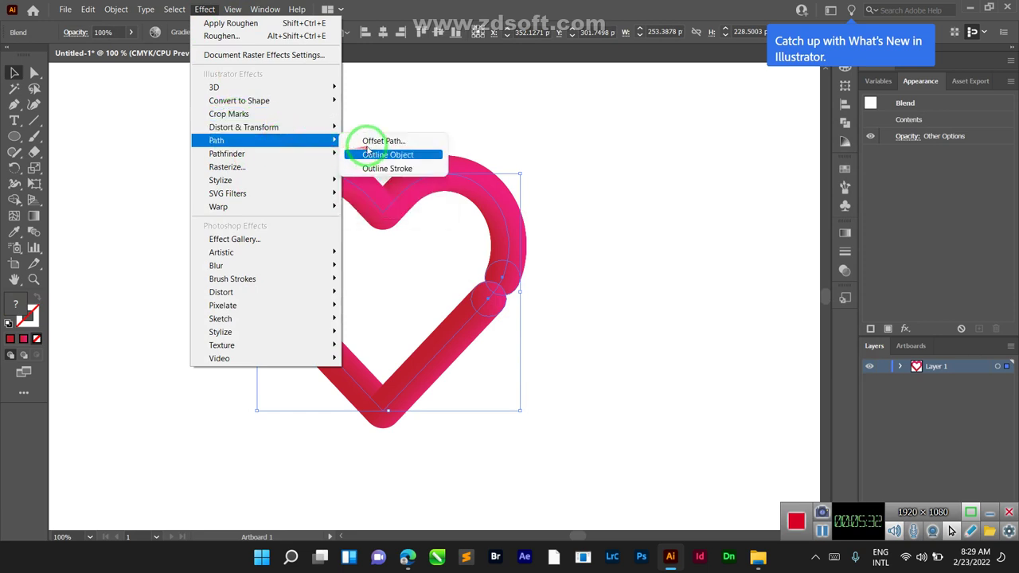
{"action": "mouse_move", "coordinate": [270, 129]}
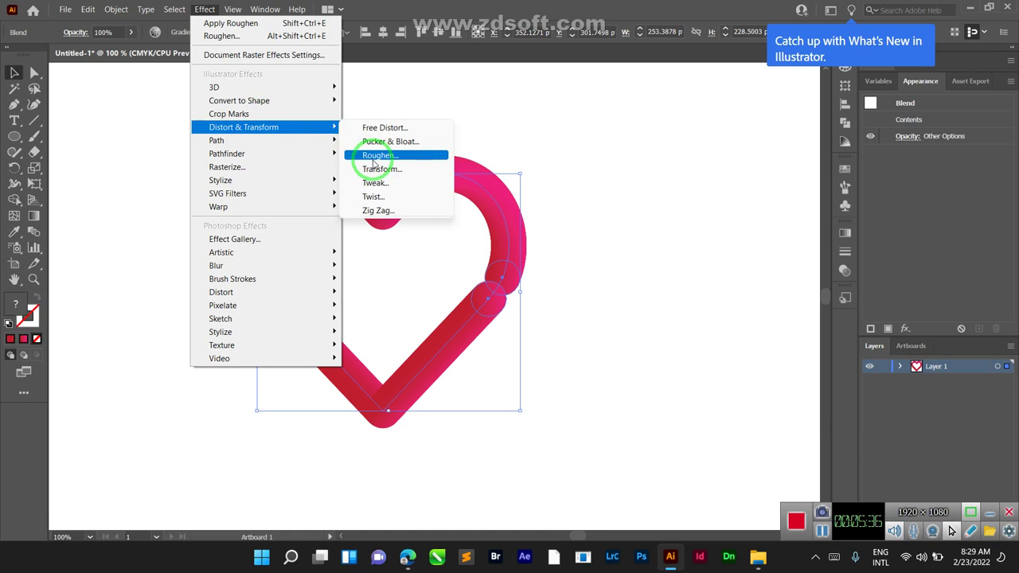
{"action": "left_click", "coordinate": [375, 159]}
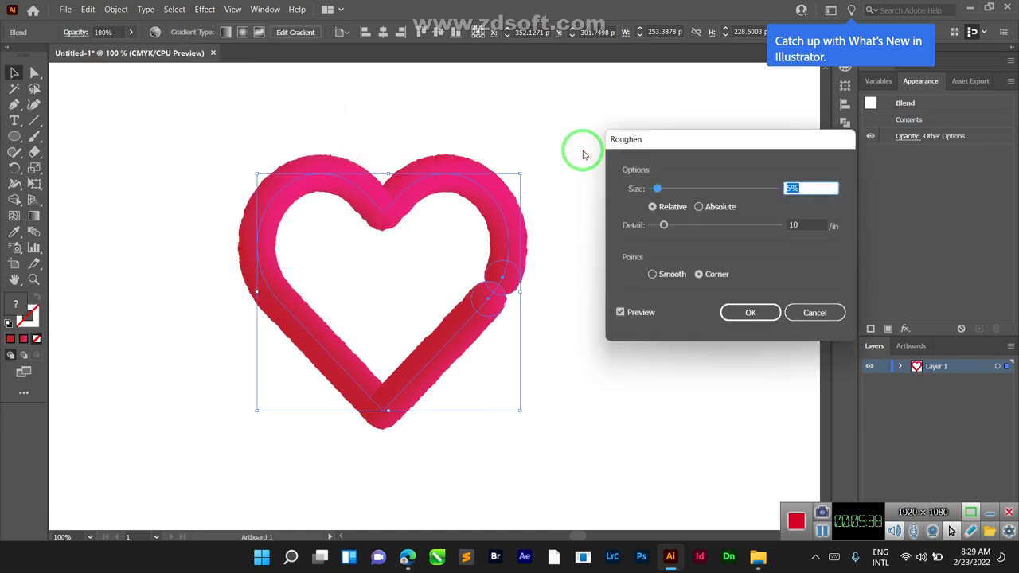
{"action": "left_click_drag", "start_coordinate": [659, 189], "coordinate": [691, 194]}
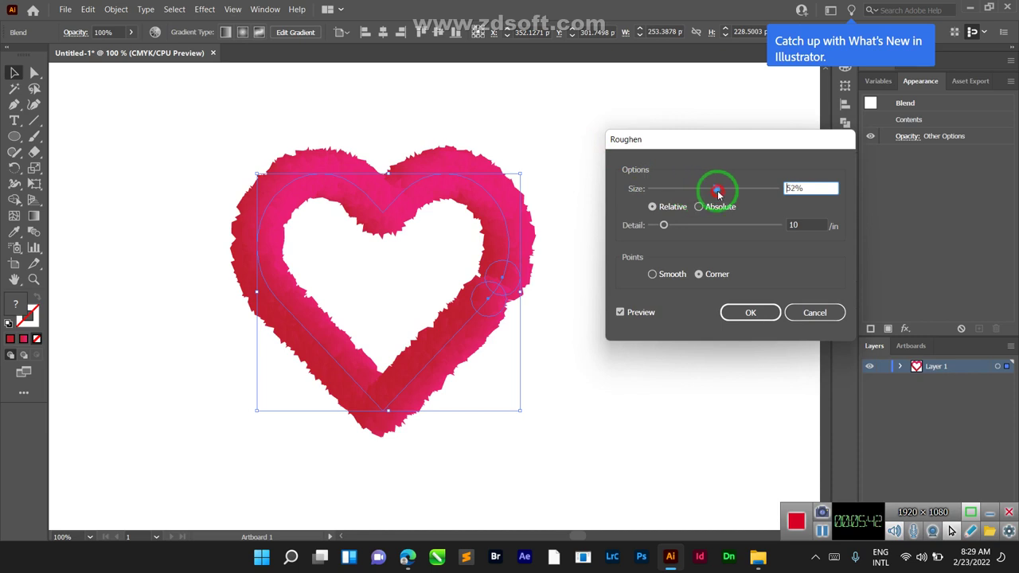
{"action": "left_click", "coordinate": [663, 225]}
{"action": "left_click_drag", "start_coordinate": [663, 225], "coordinate": [748, 237]}
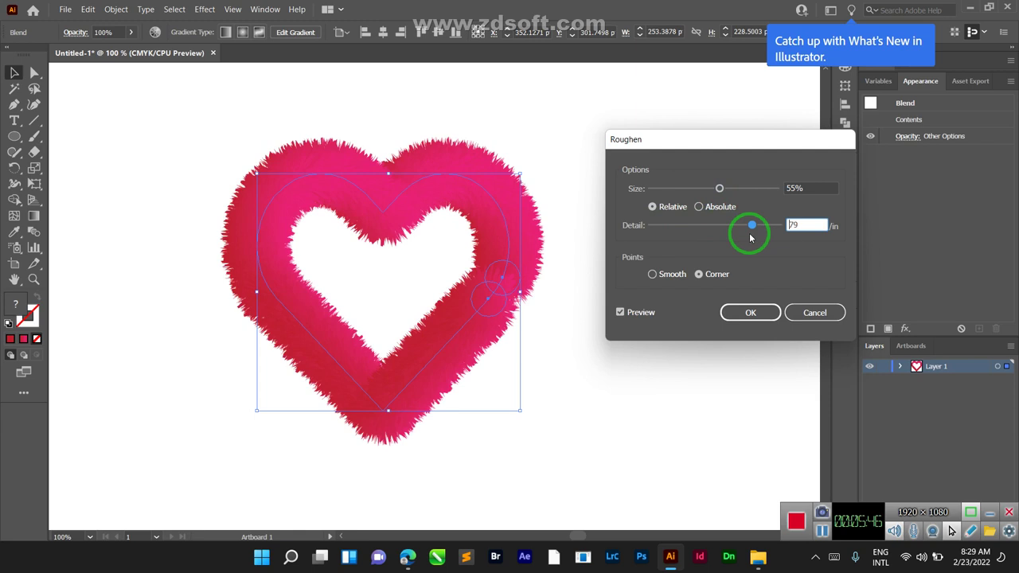
{"action": "left_click_drag", "start_coordinate": [753, 230], "coordinate": [766, 231]}
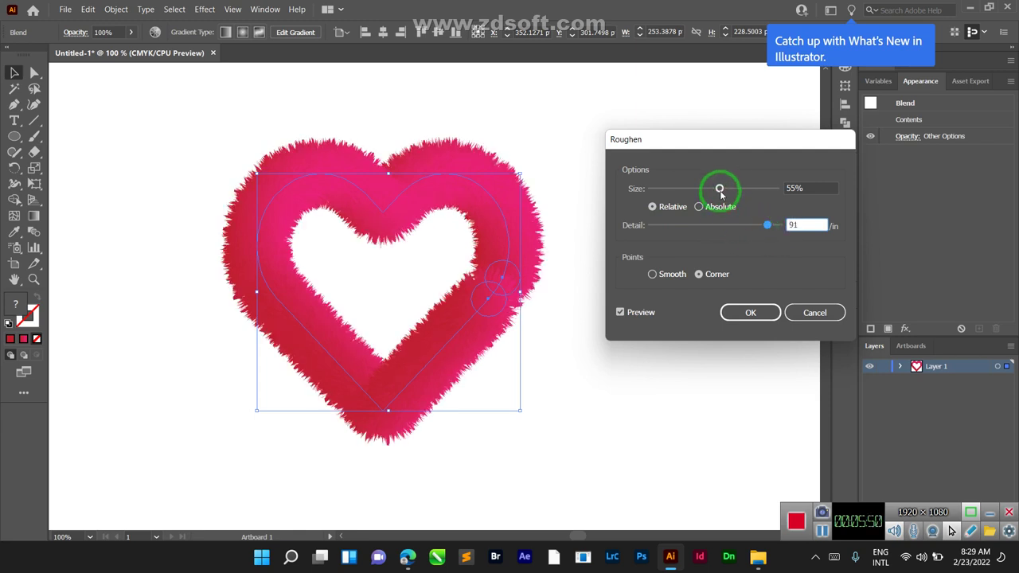
{"action": "left_click_drag", "start_coordinate": [721, 194], "coordinate": [739, 193]}
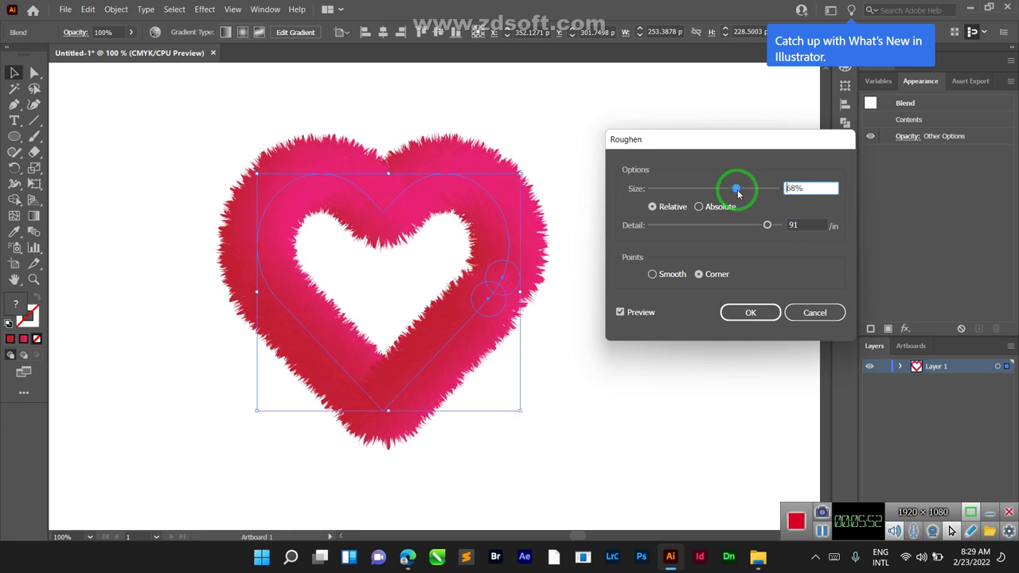
{"action": "left_click_drag", "start_coordinate": [766, 225], "coordinate": [761, 227]}
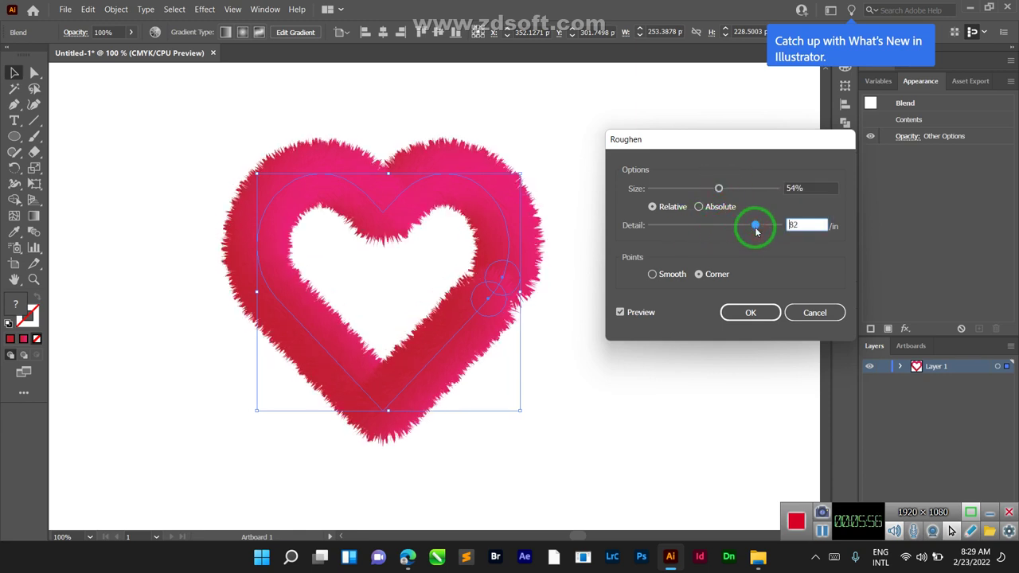
{"action": "left_click", "coordinate": [744, 313]}
{"action": "left_click", "coordinate": [644, 221]}
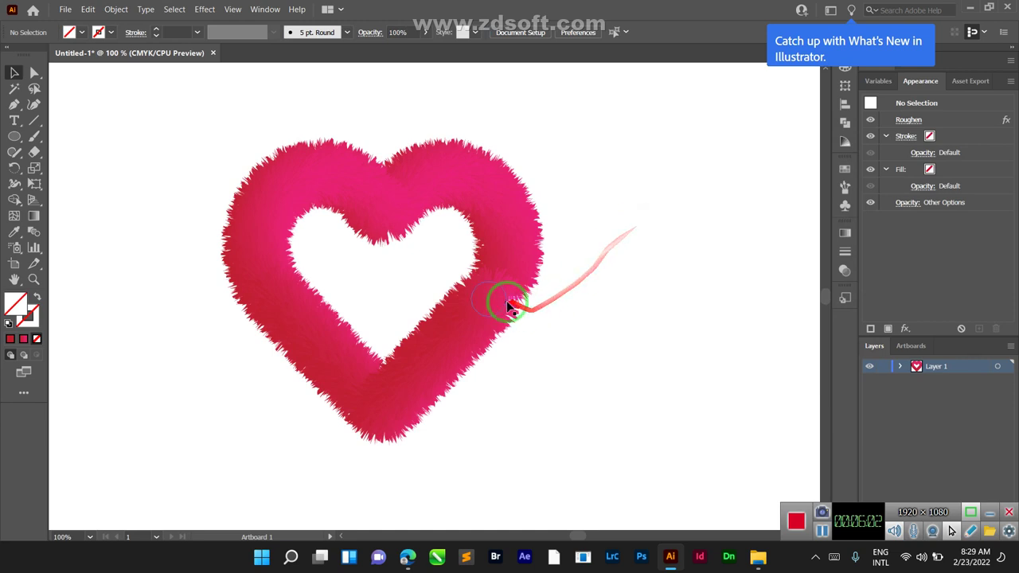
{"action": "left_click", "coordinate": [523, 329]}
{"action": "left_click", "coordinate": [642, 291]}
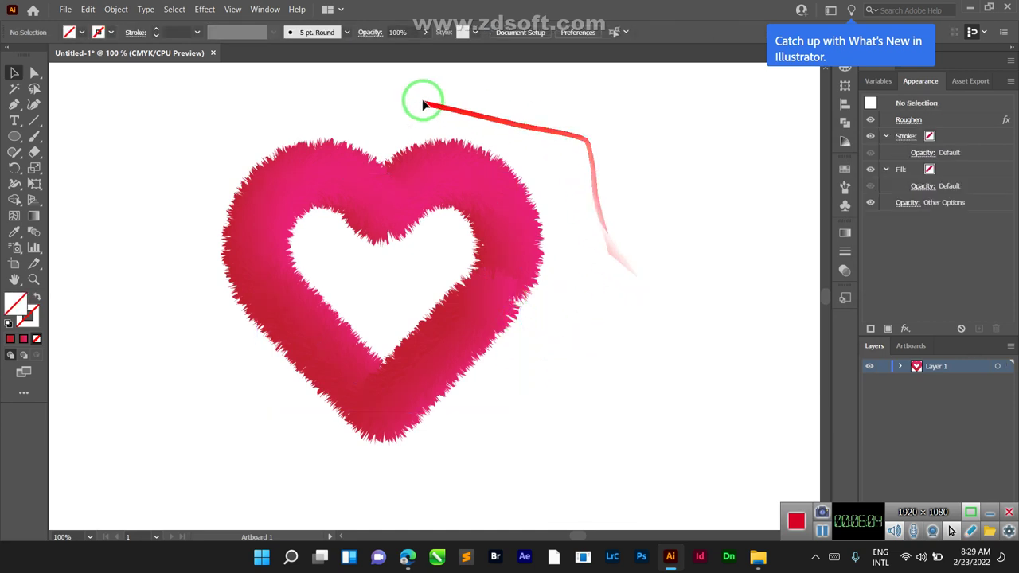